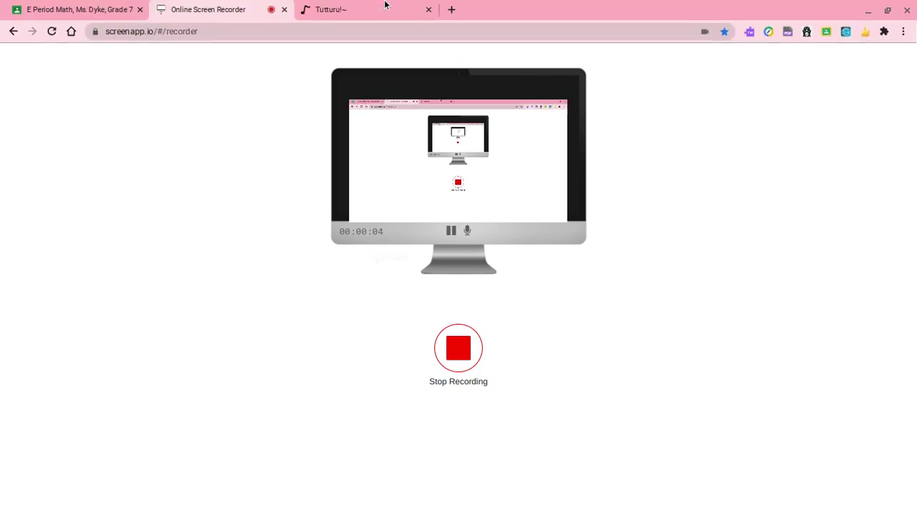
- Close the Tutturu tab and open a fresh blank Chrome tab
click(429, 9)
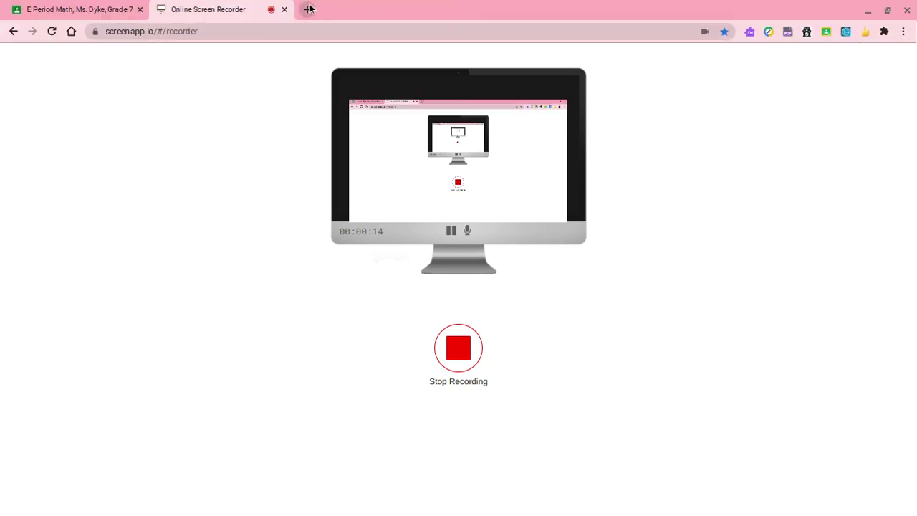
click(308, 9)
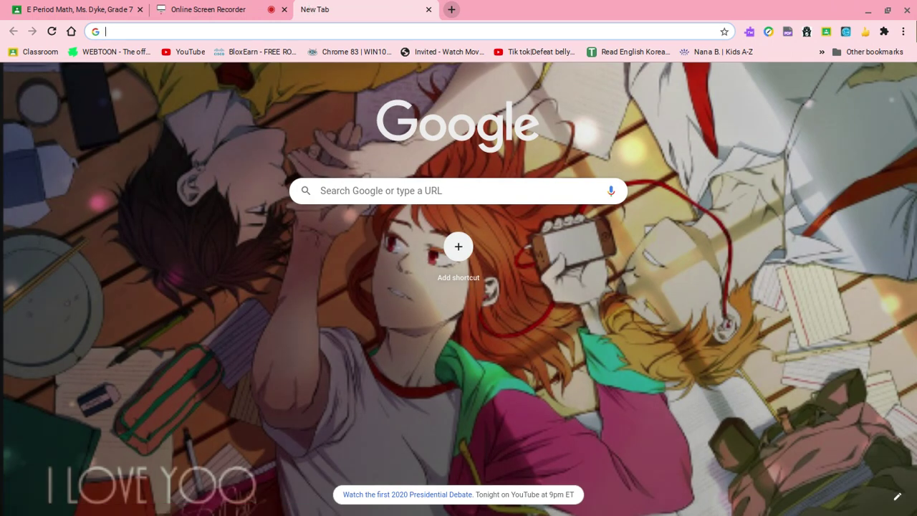
- Search paper.io and open its play-online result, which the administrator blocks
click(318, 32)
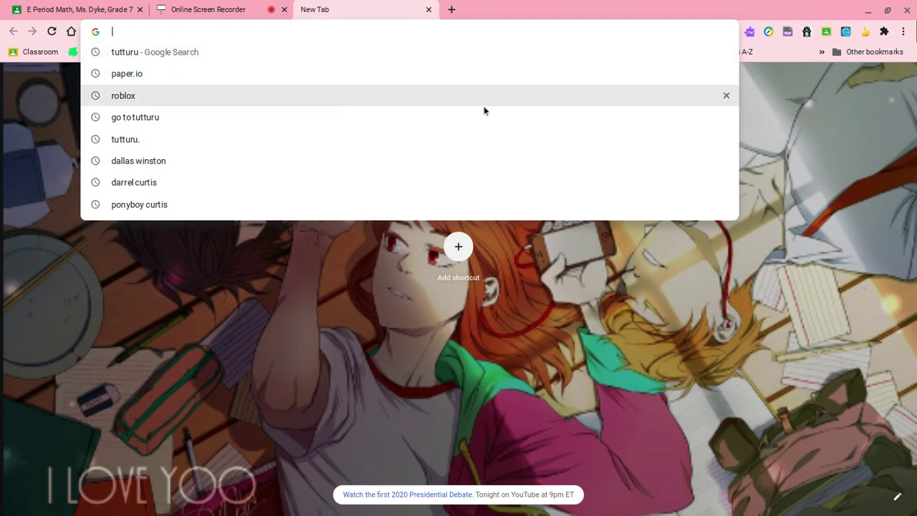
click(164, 81)
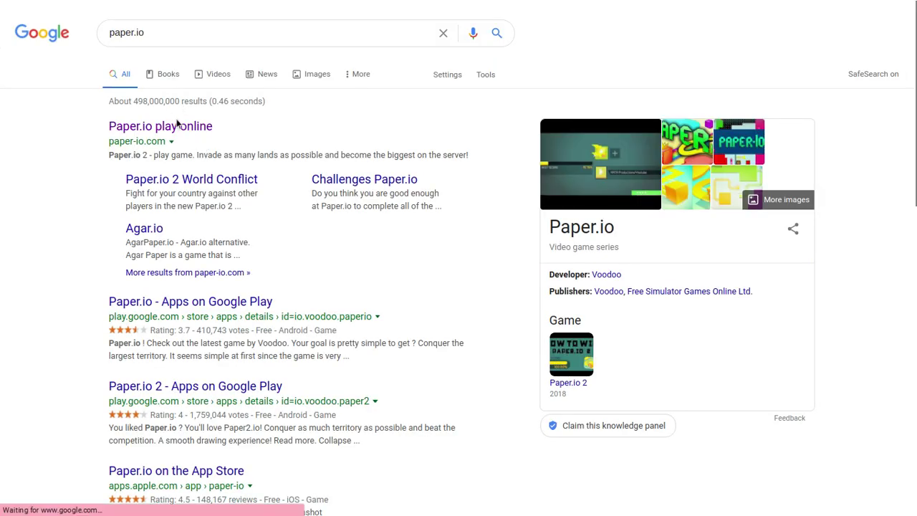
click(177, 126)
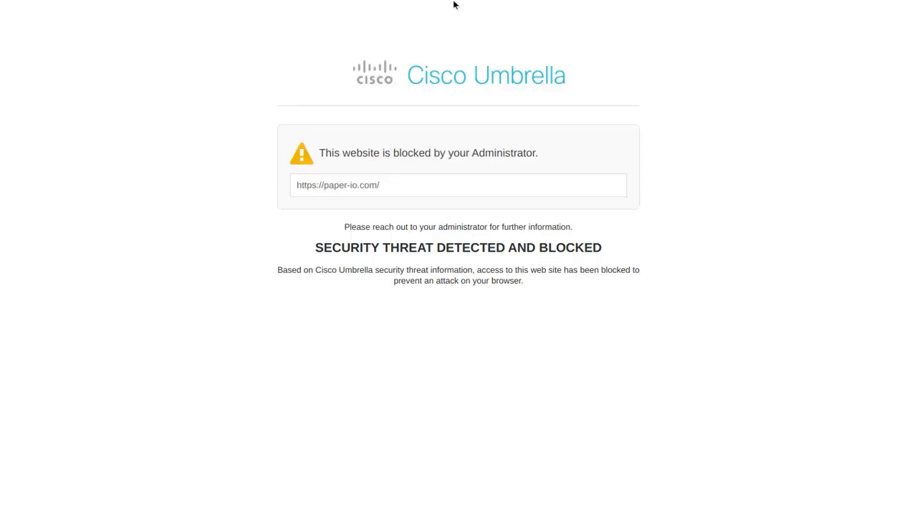
- In another tab, search roblox and open the blocked Login to Roblox page
click(453, 9)
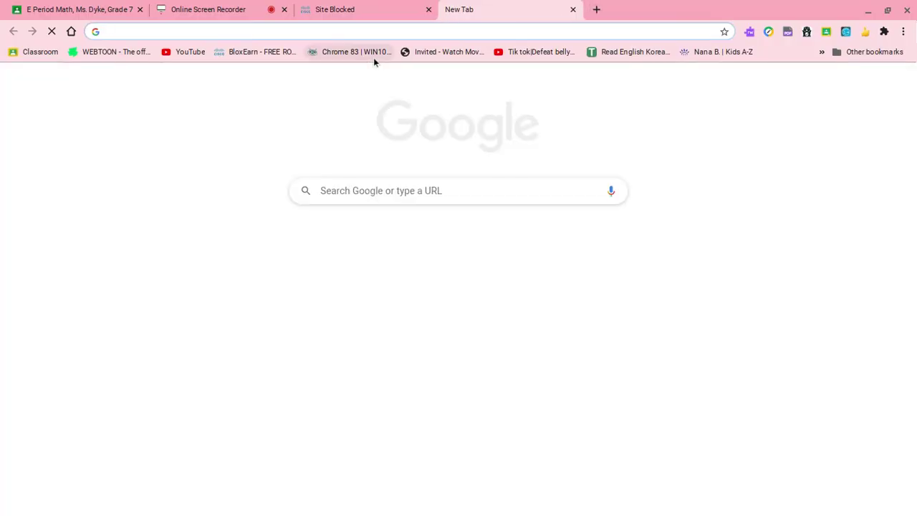
text(razkid.com)
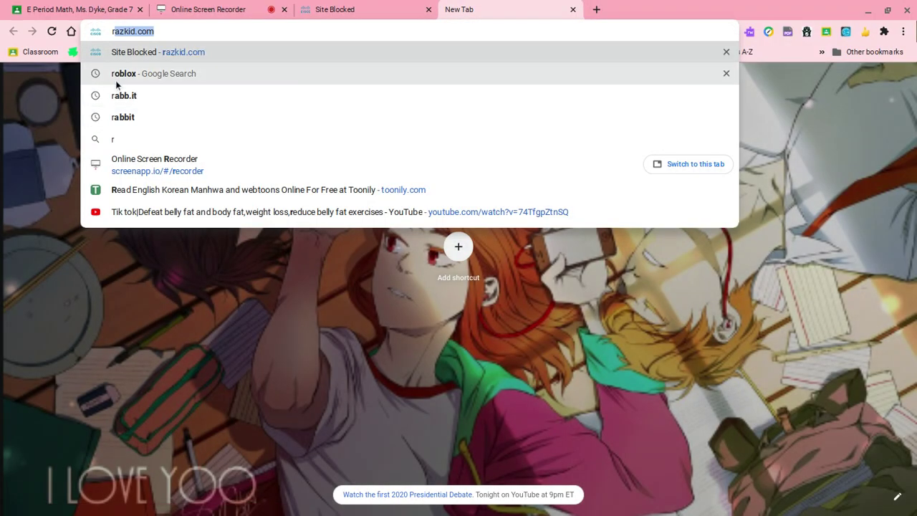
click(116, 75)
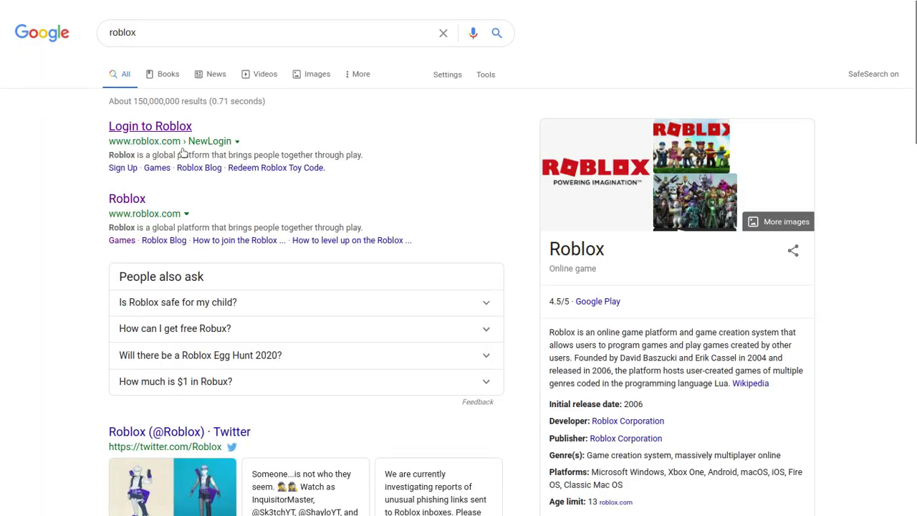
click(151, 126)
mouse_move(352, 4)
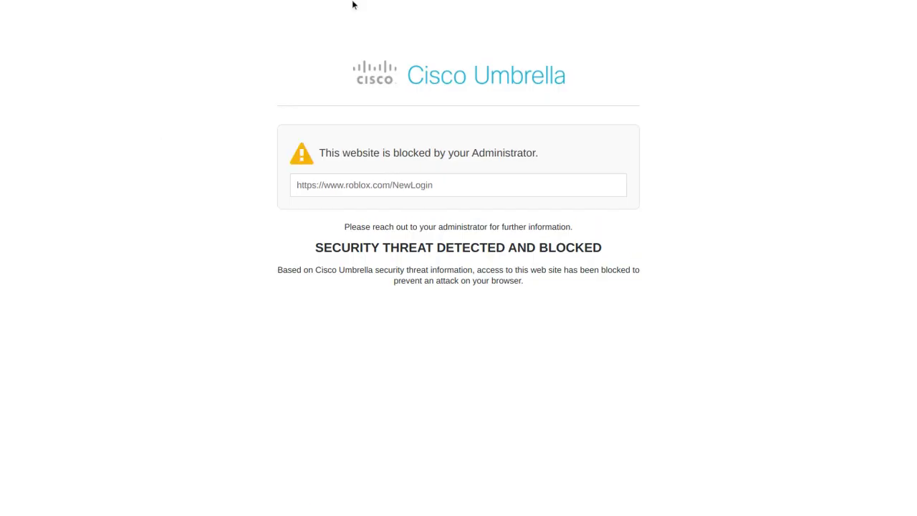
- Open a fresh tab and close both Site Blocked tabs
click(595, 9)
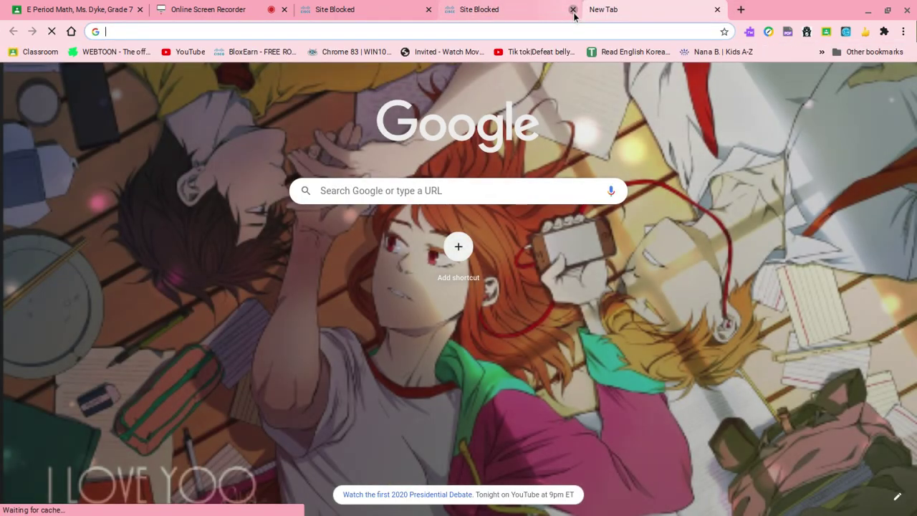
click(573, 10)
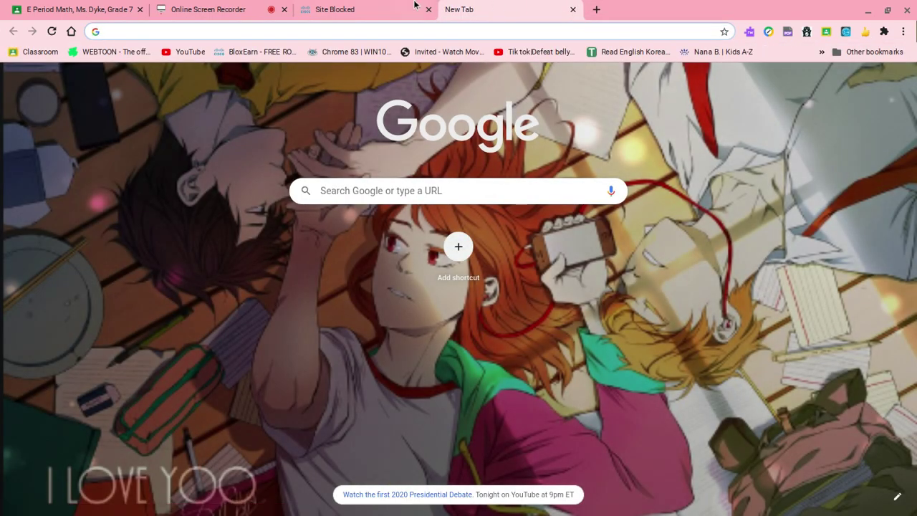
click(428, 9)
- Search 'tutturu' and open the 'Tutturu - Watch Movies and Anime Together' result
click(413, 28)
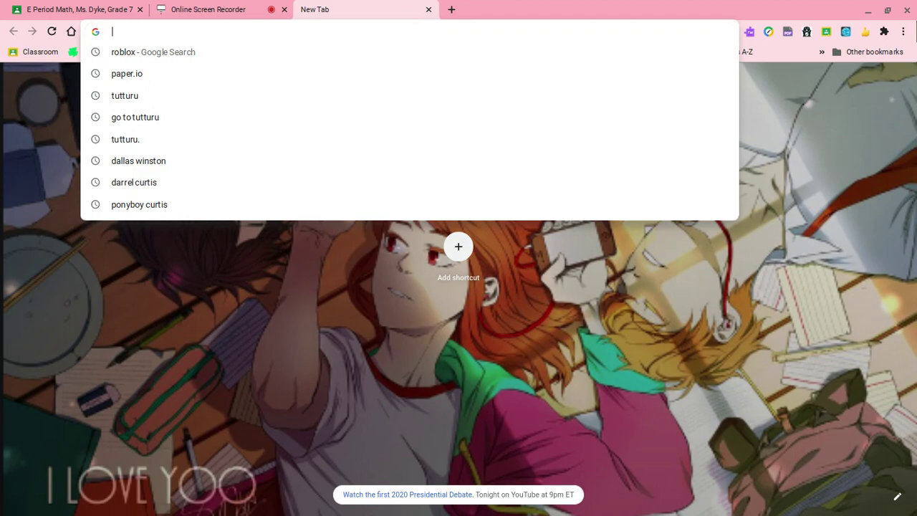
click(129, 98)
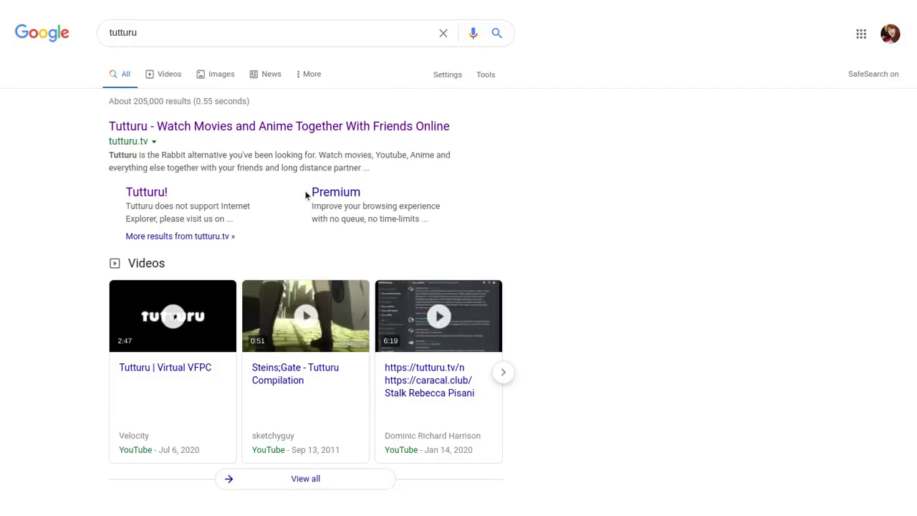
click(328, 127)
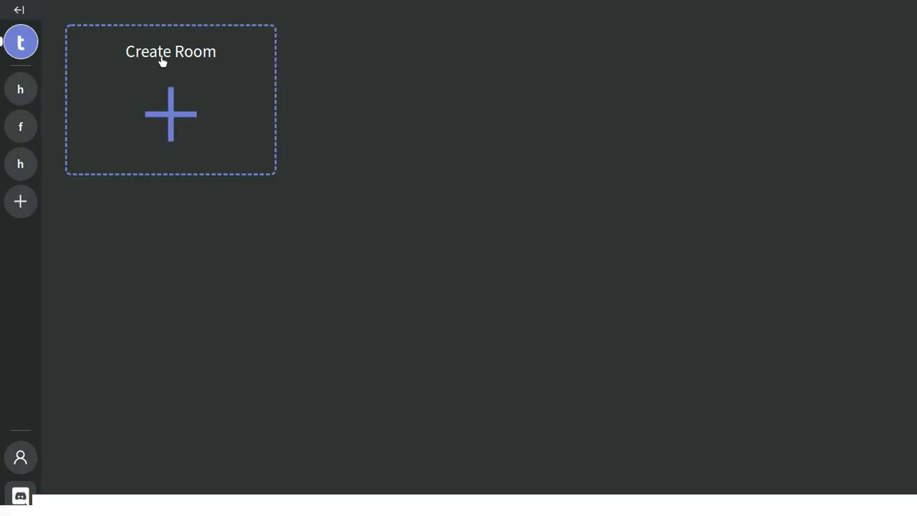
- Create a named room from the Create Room card and launch its virtual browser
click(162, 62)
click(401, 129)
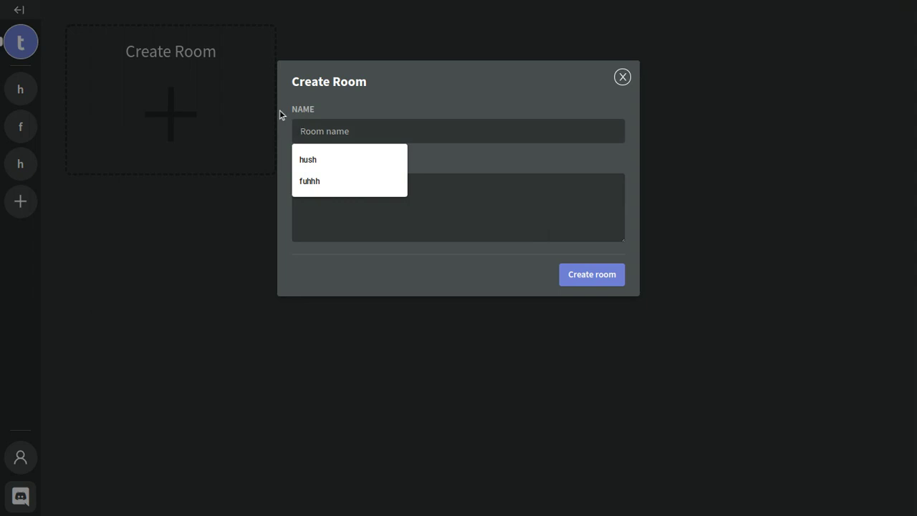
text(f)
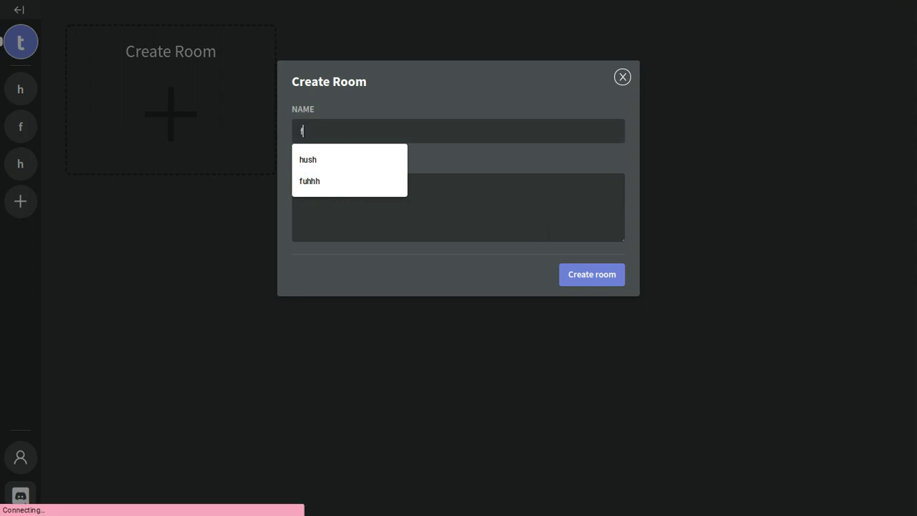
text(ukk)
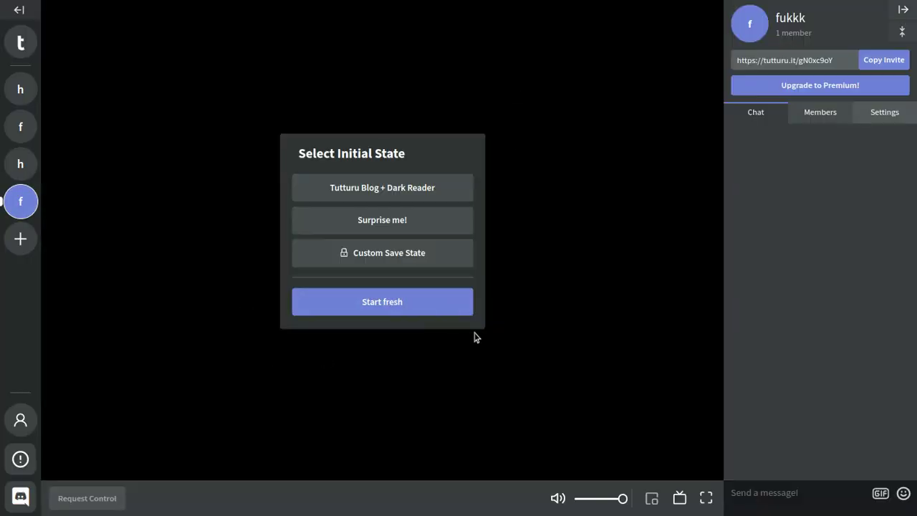
click(433, 306)
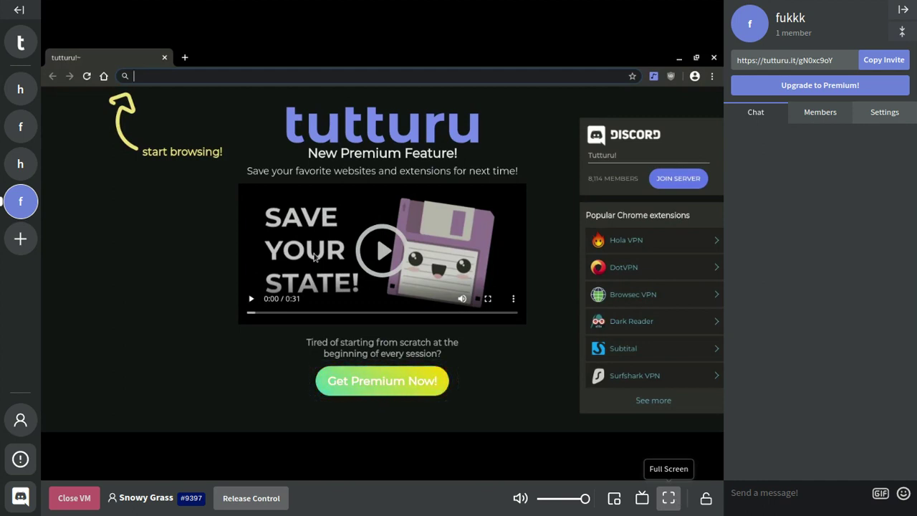
- Switch the virtual browser to full screen, then back to the room view
click(668, 498)
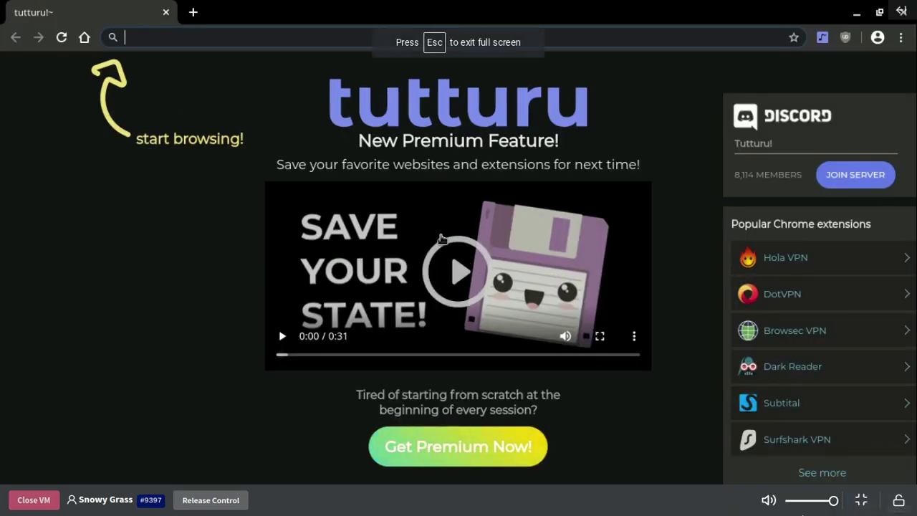
click(860, 500)
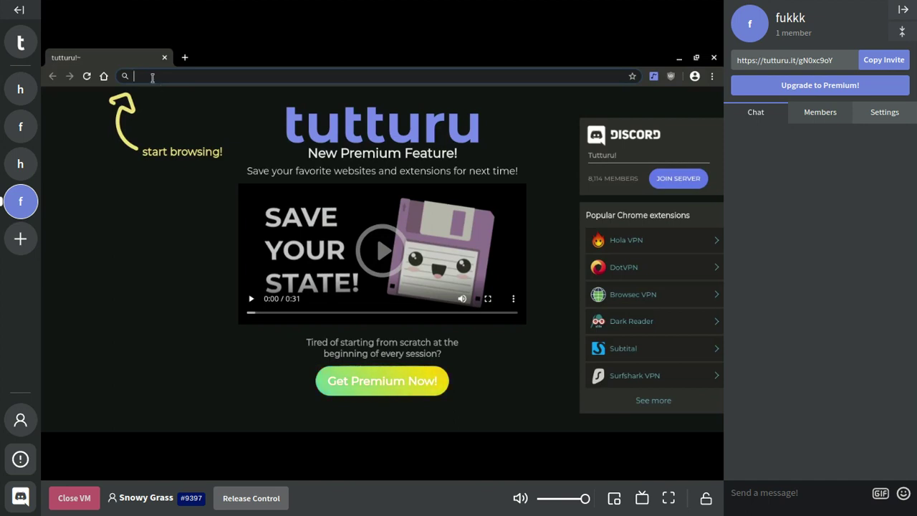
text(ro)
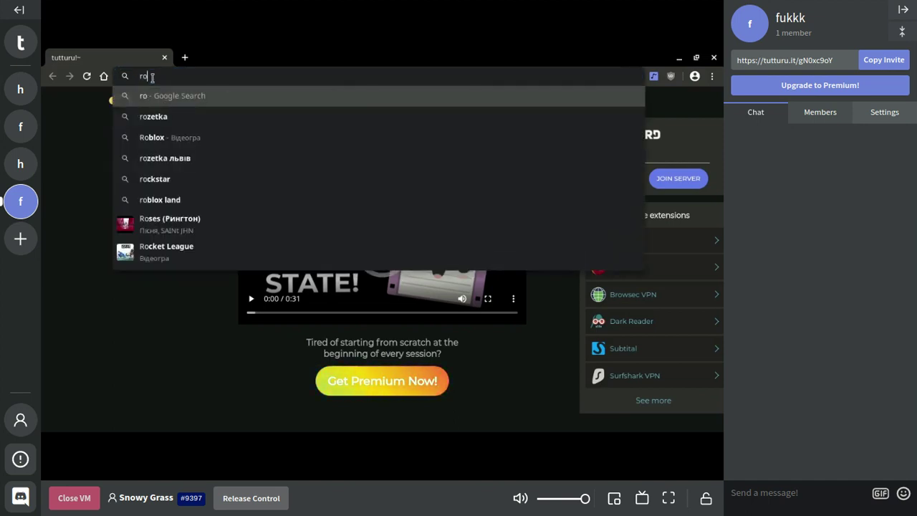
text(bl)
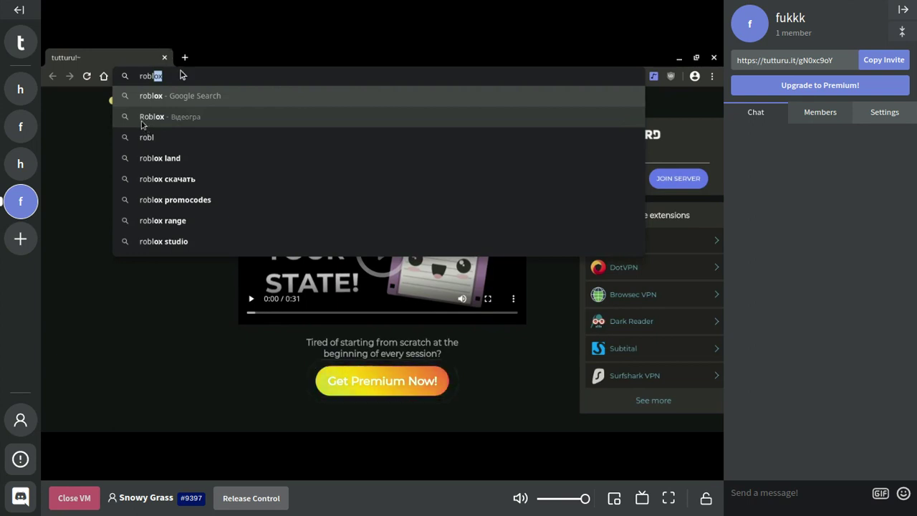
click(204, 96)
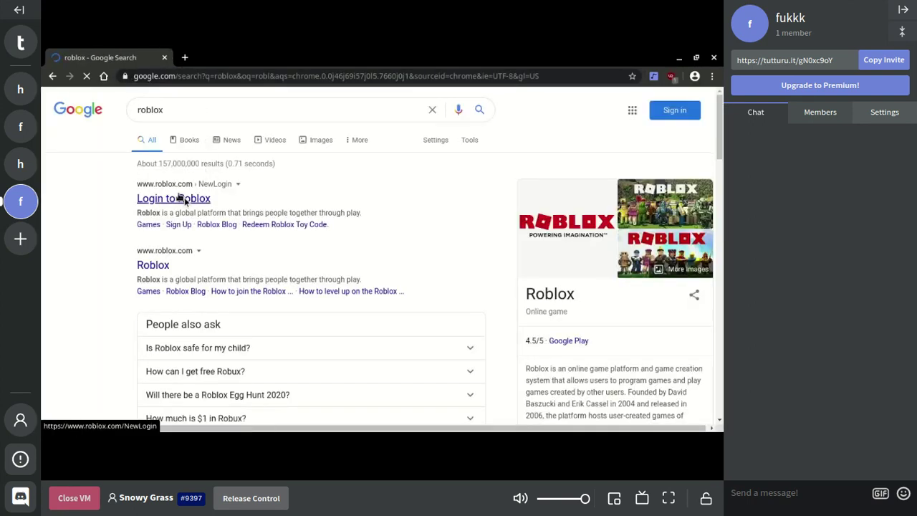
click(185, 199)
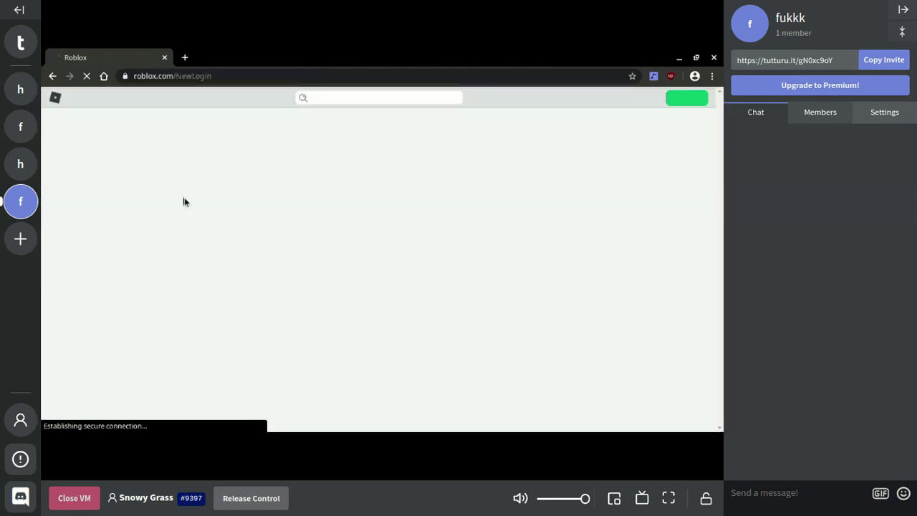
click(185, 57)
click(164, 58)
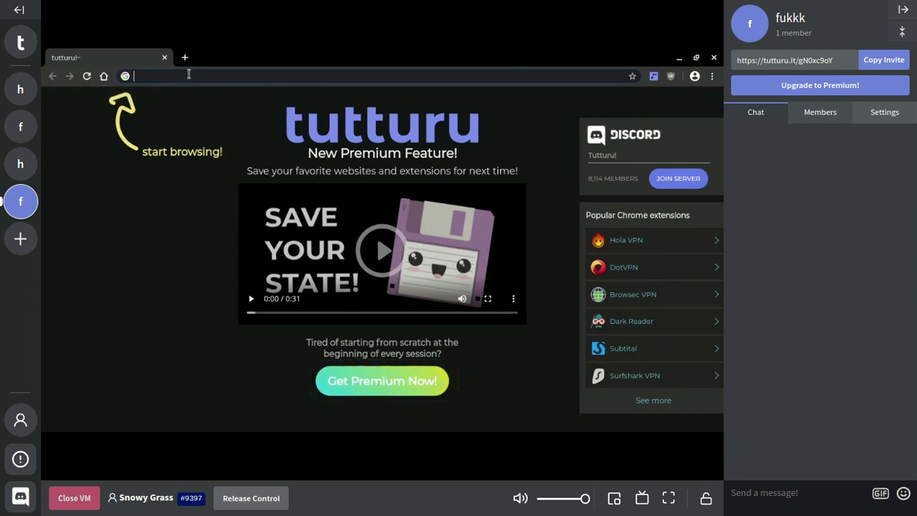
text(p)
text(ф)
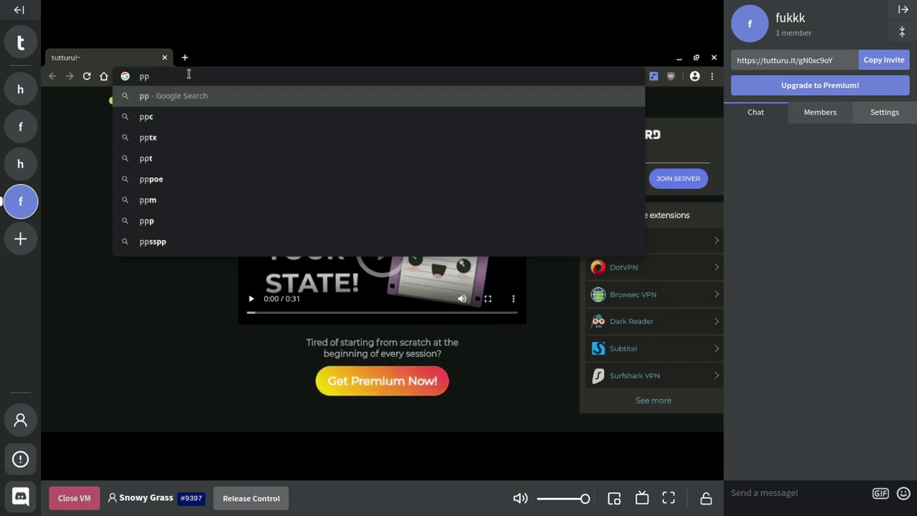
- Search 'paper io', open paper-io.com, enter a player name, and start a round
key(BackSpace)
text(a)
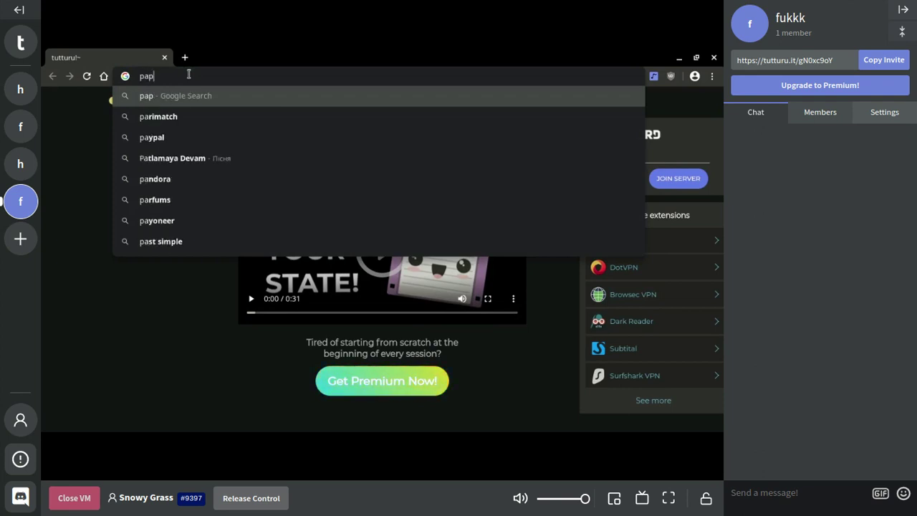
text(er)
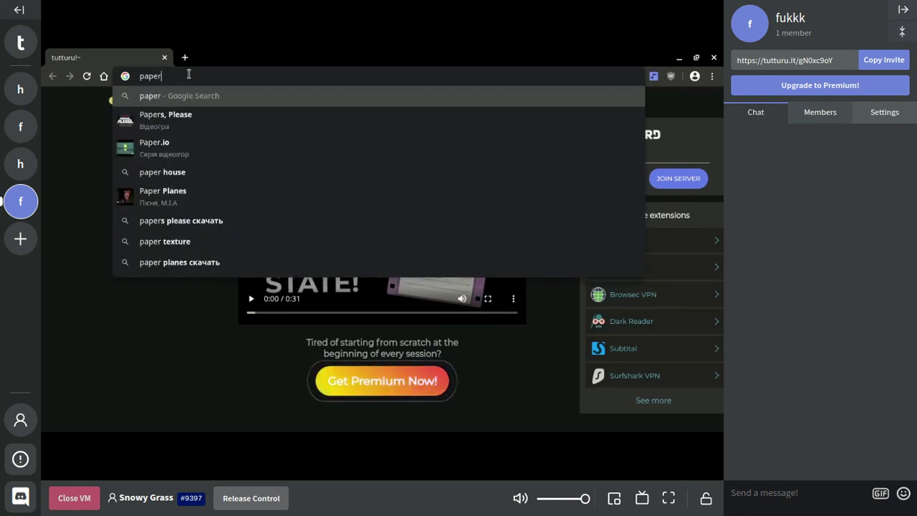
click(156, 148)
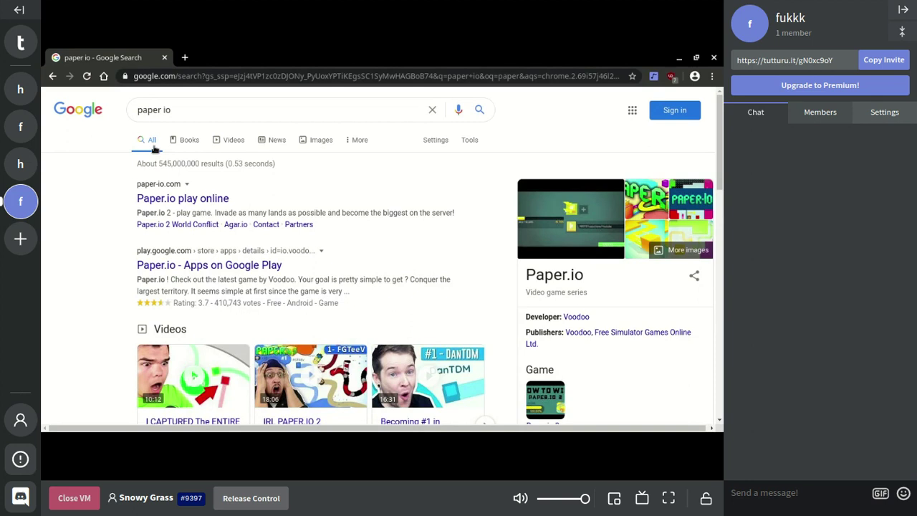
click(178, 199)
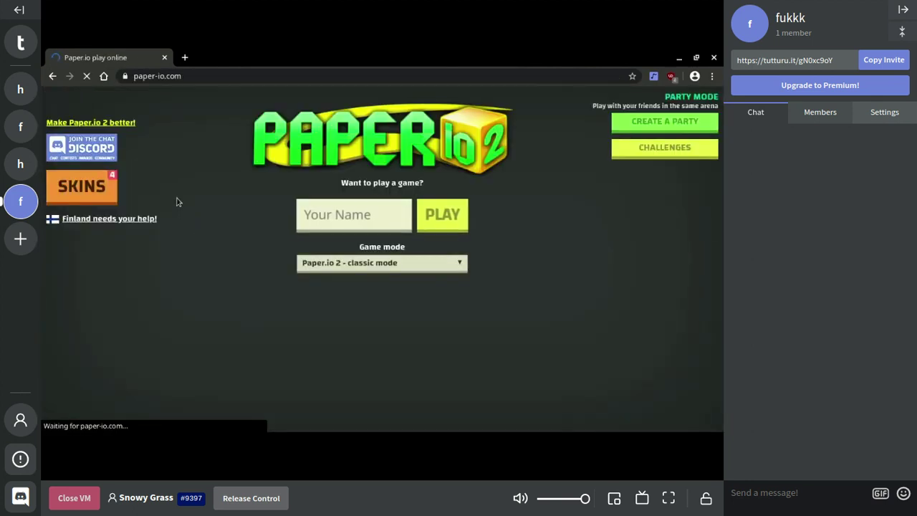
click(341, 217)
text(fu)
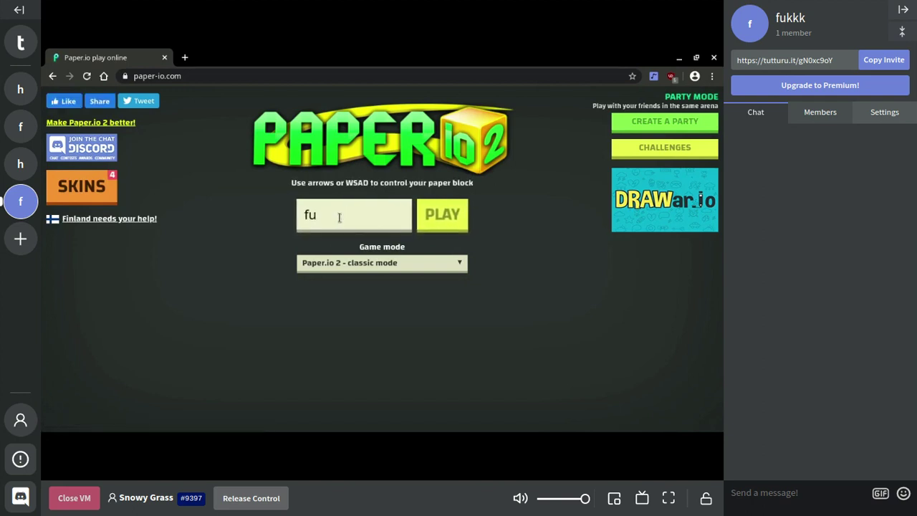
text(k)
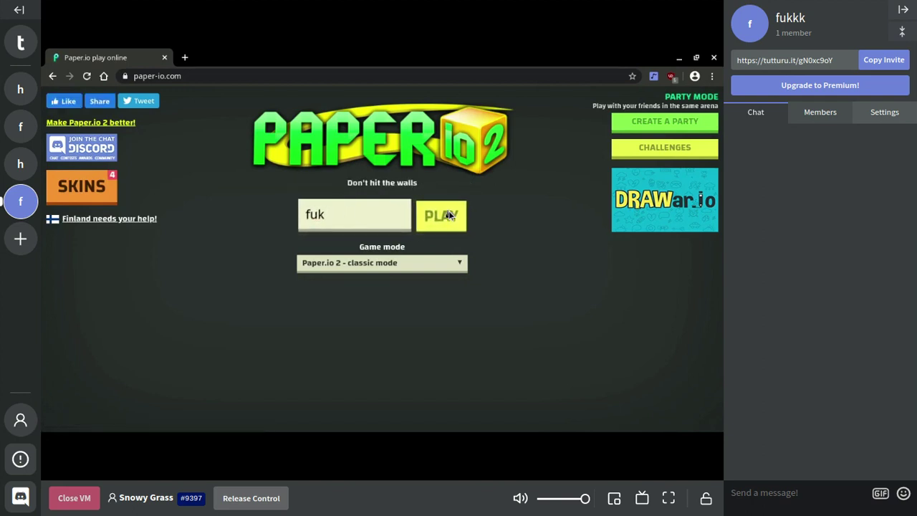
click(448, 215)
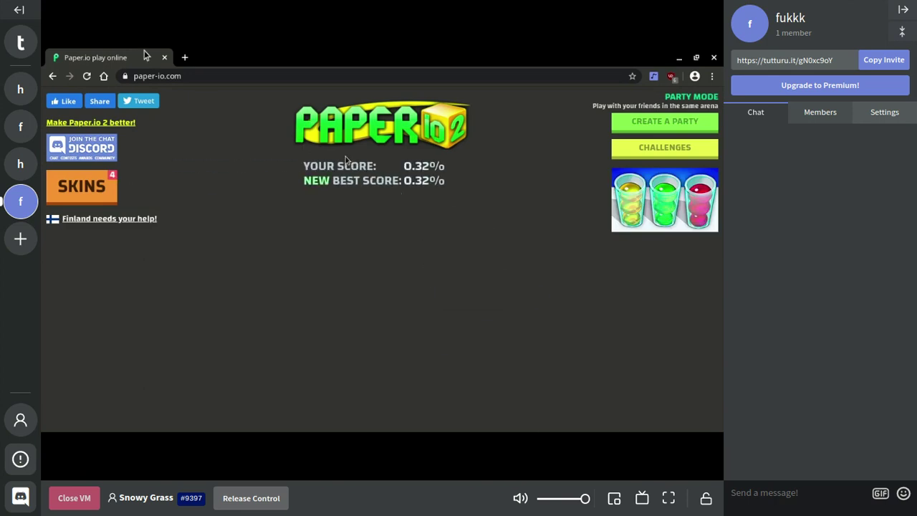
- Replace the Paper.io tab with bonk.io via a 'bonk io' search and allow Flash
click(184, 57)
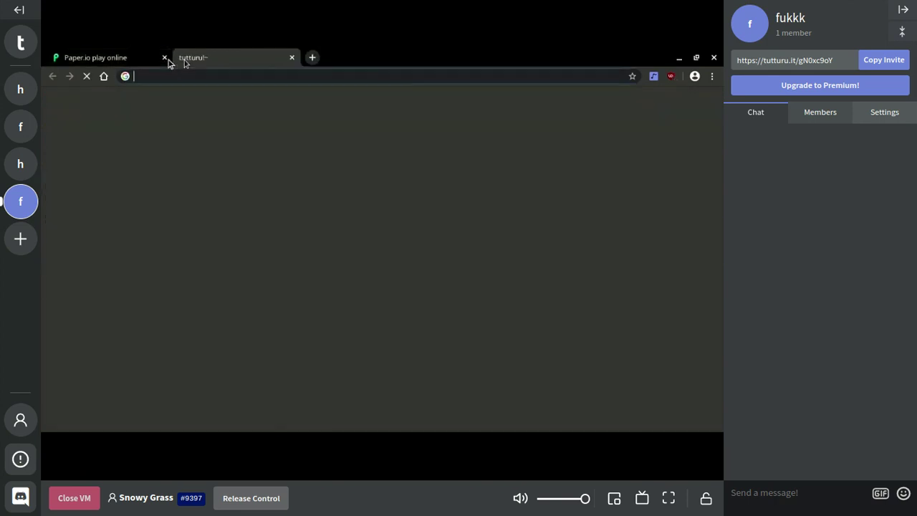
click(163, 57)
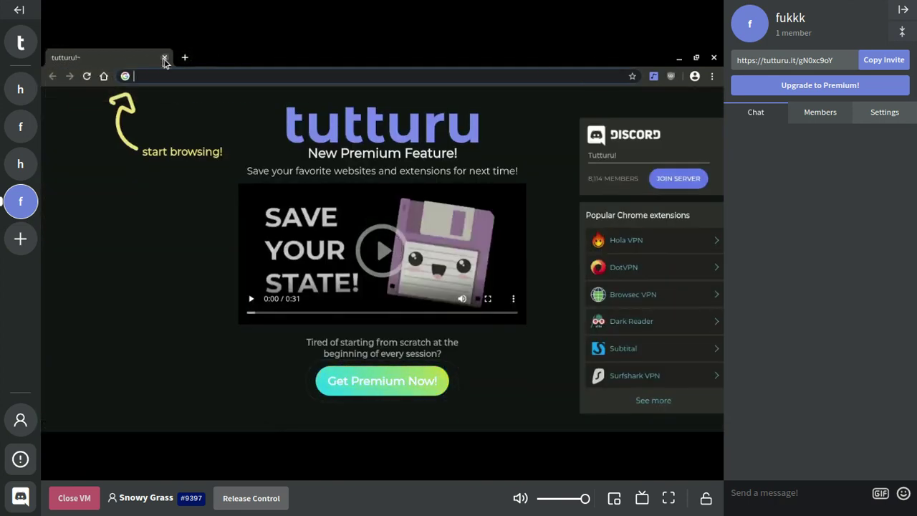
click(212, 77)
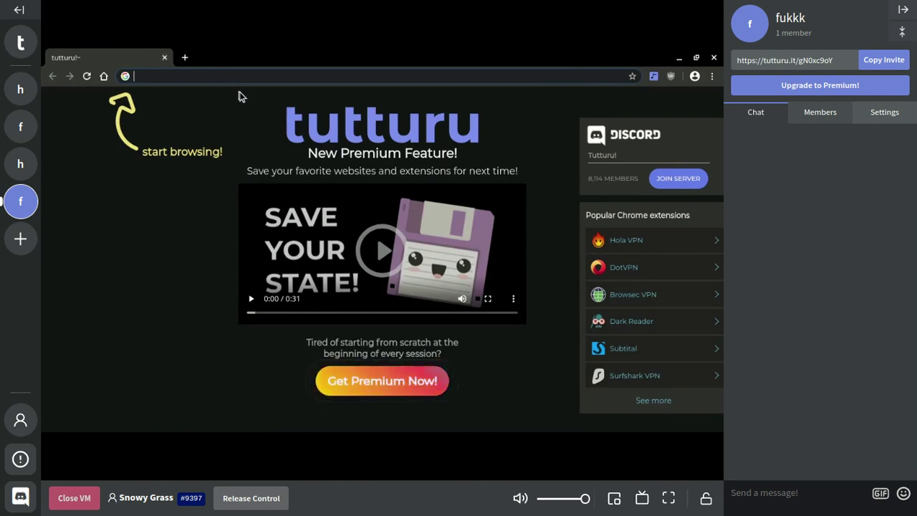
text(bo)
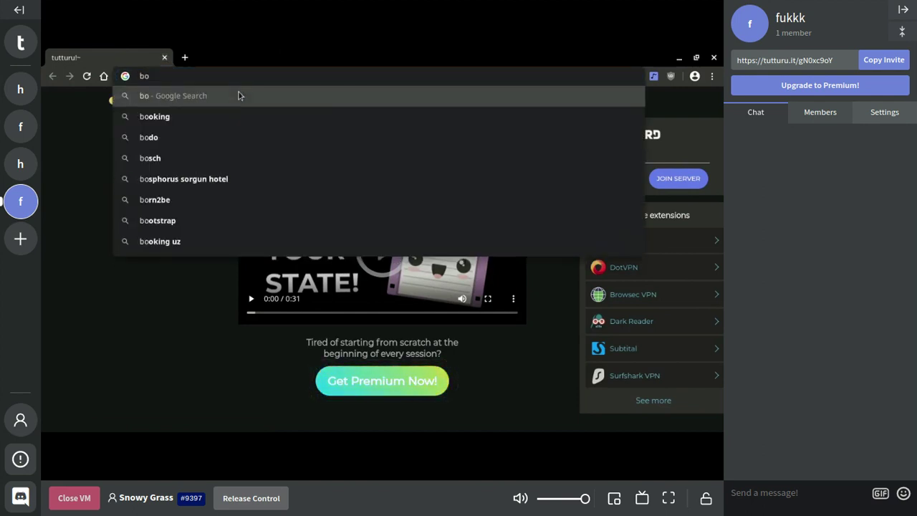
text(n)
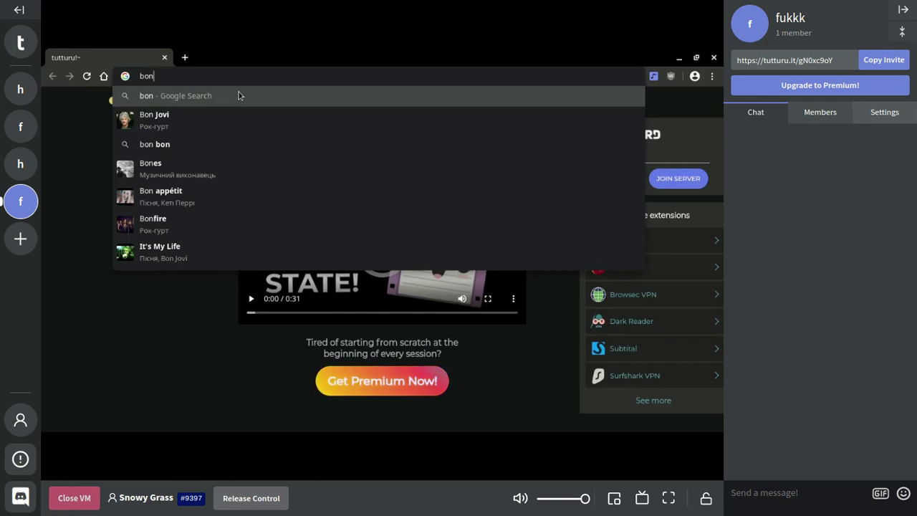
text(k)
key(Down)
click(185, 118)
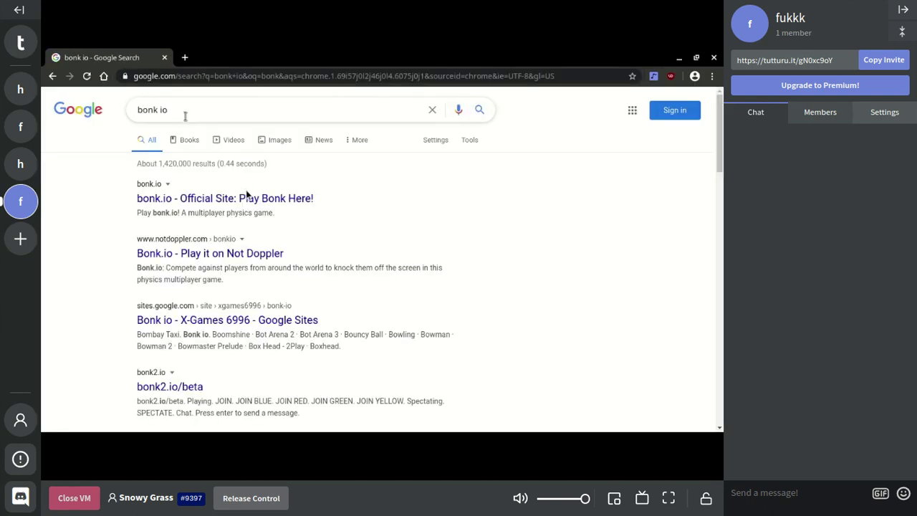
click(240, 199)
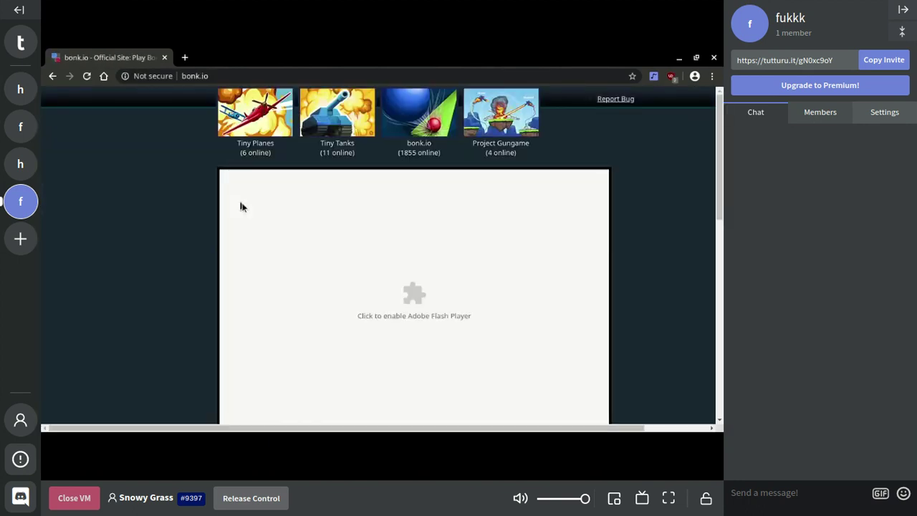
click(240, 206)
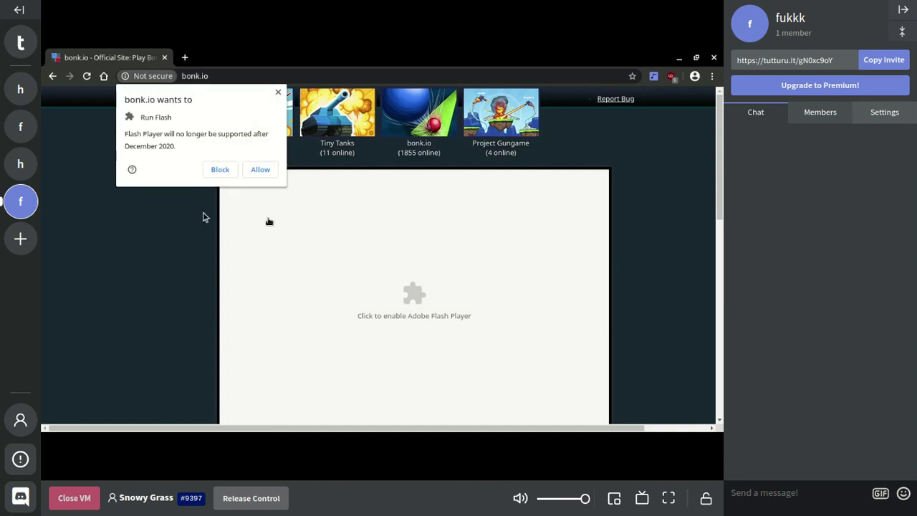
click(260, 170)
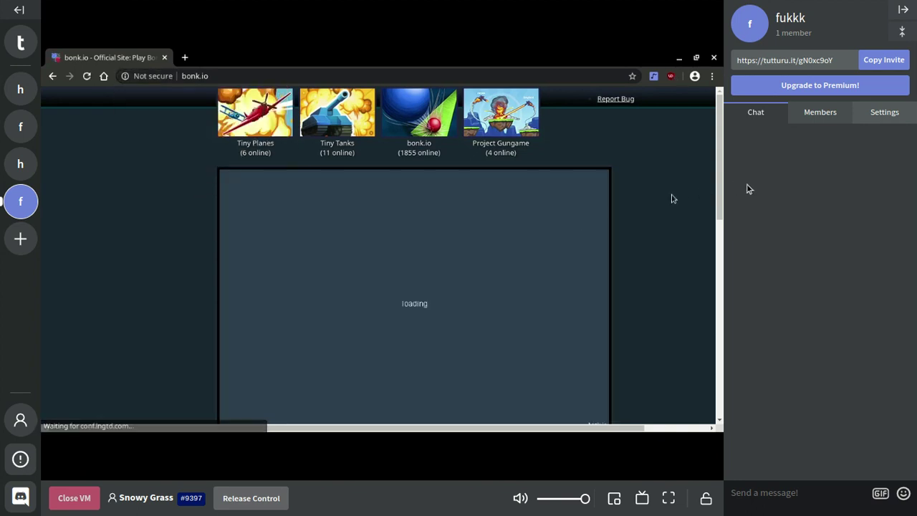
drag(719, 177, 720, 208)
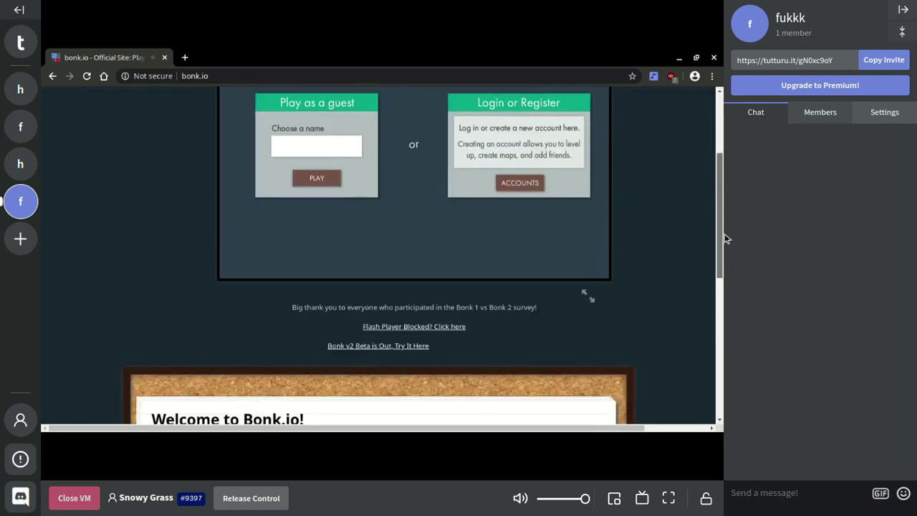
scroll(707, 192, up, 2)
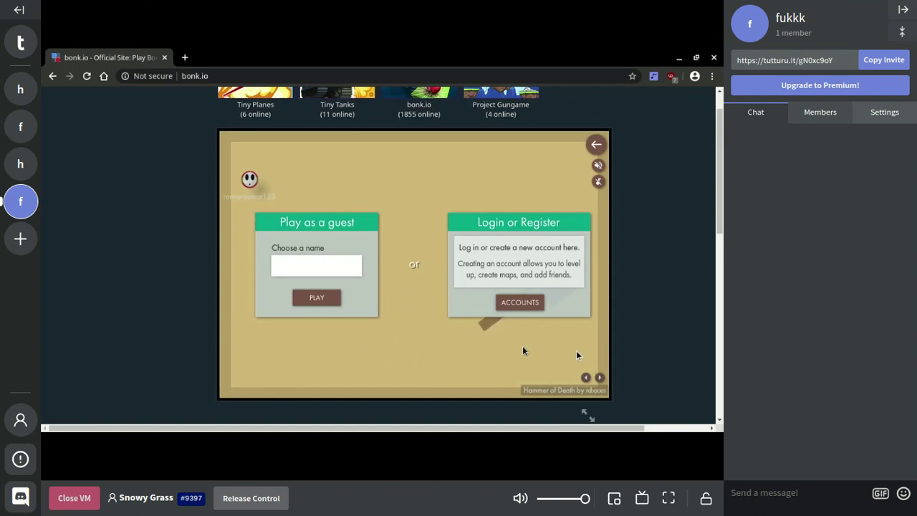
- Look at the bonk.io account forms, go back, and enter as guest 'fukkk'
click(529, 309)
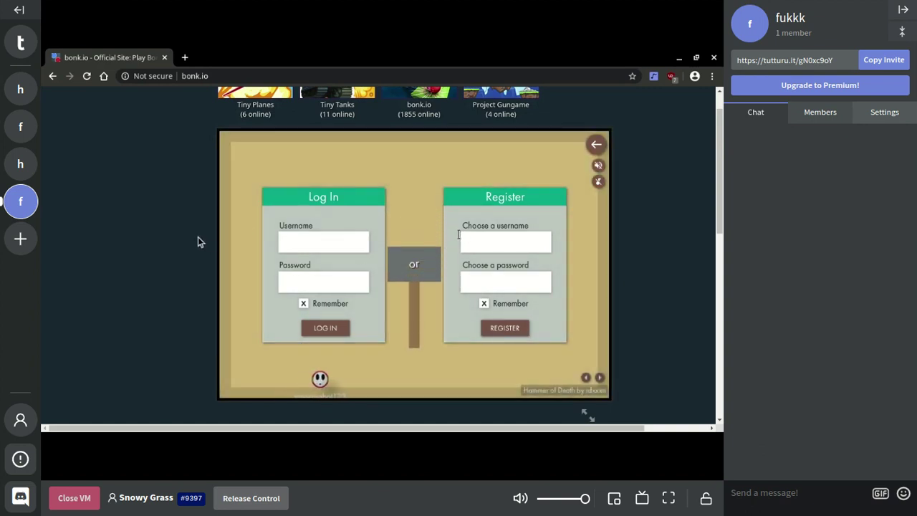
click(323, 244)
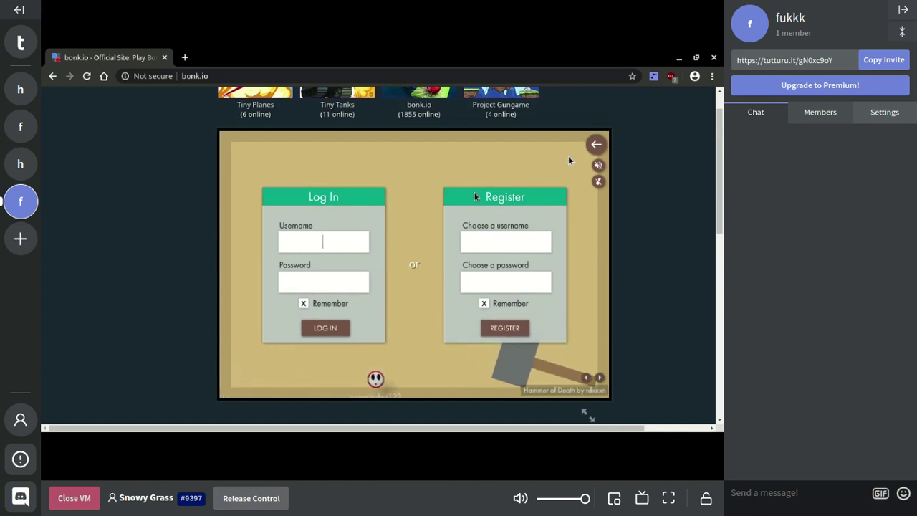
click(596, 146)
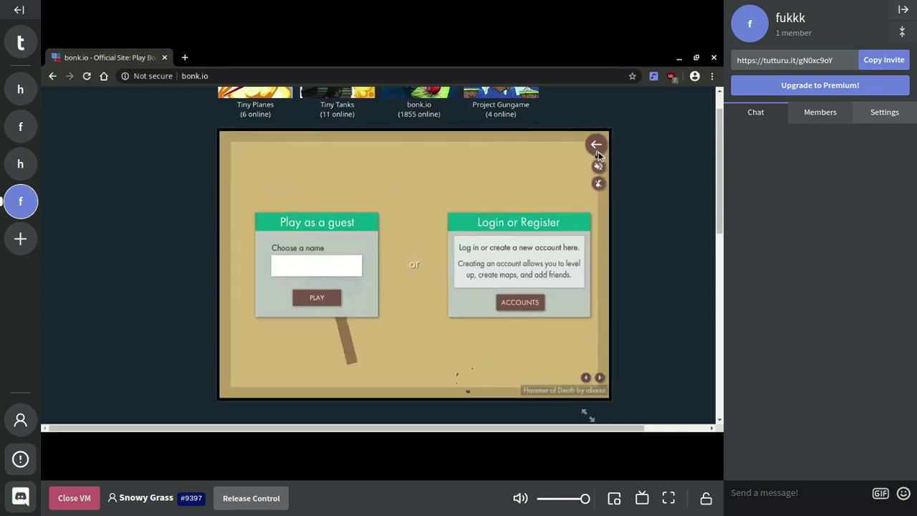
click(315, 268)
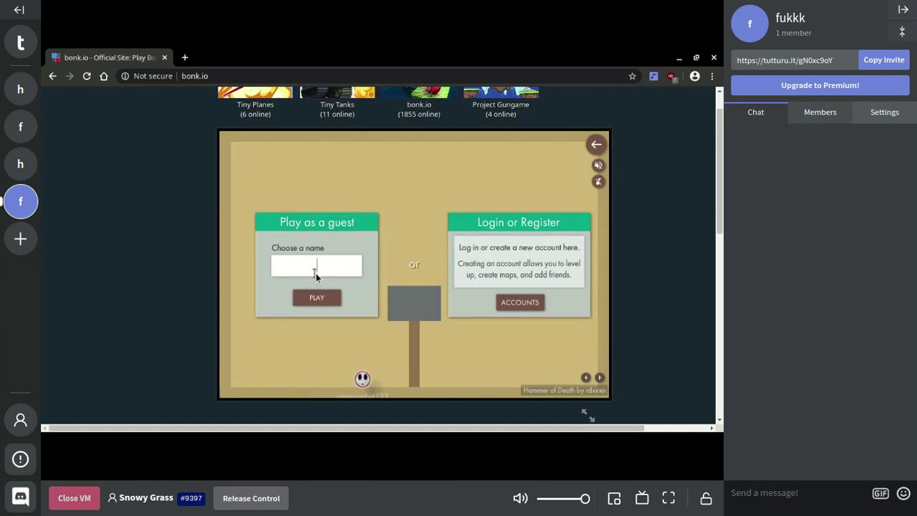
text(f)
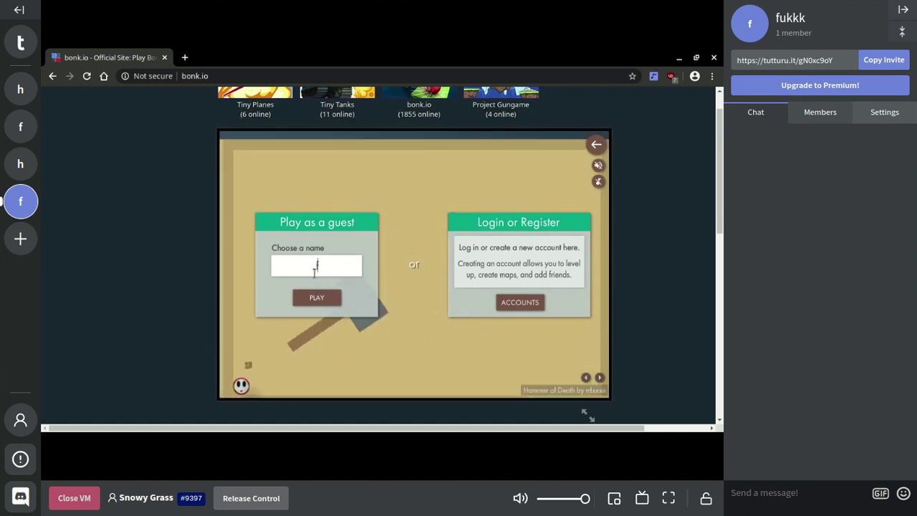
text(ukkk)
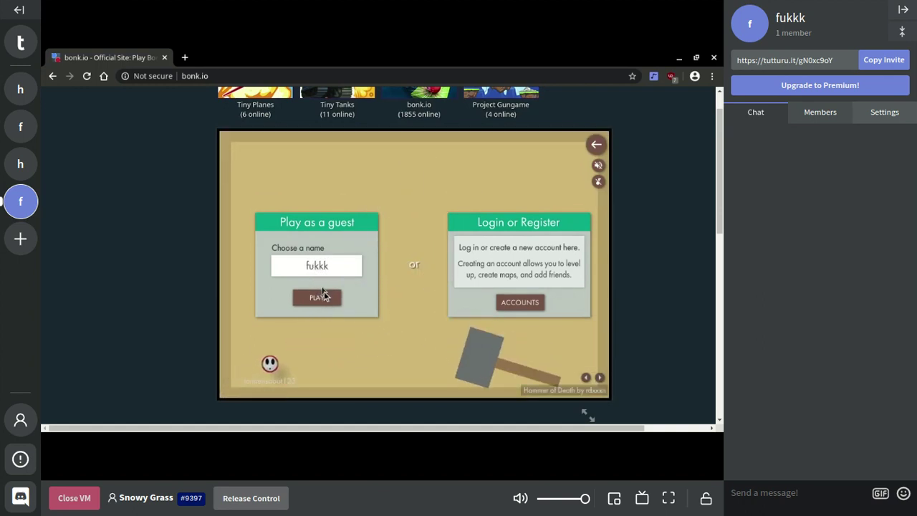
click(322, 296)
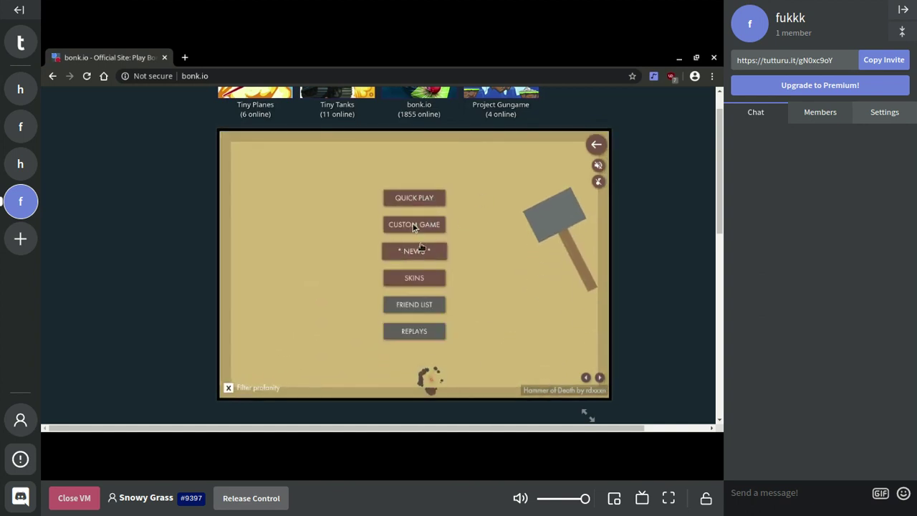
- Start a quick-play match and roll the green ball up the channel and left
click(401, 203)
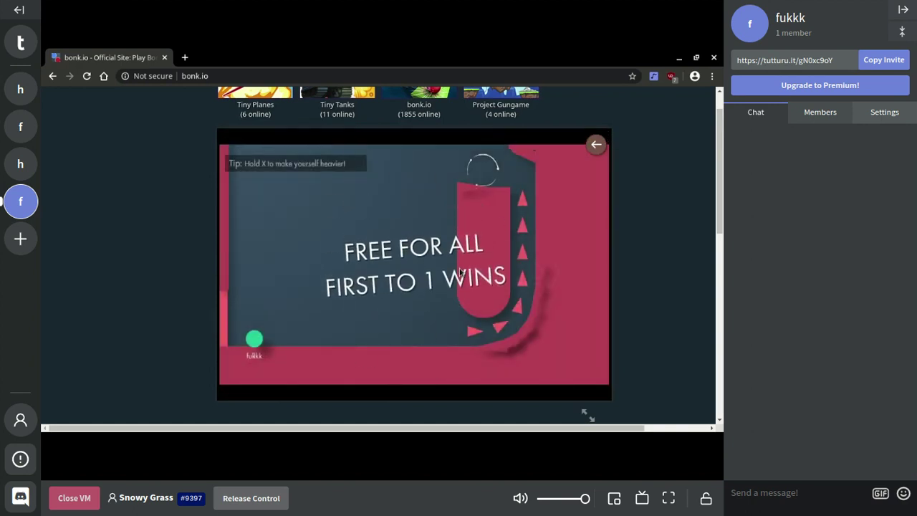
key(Right)
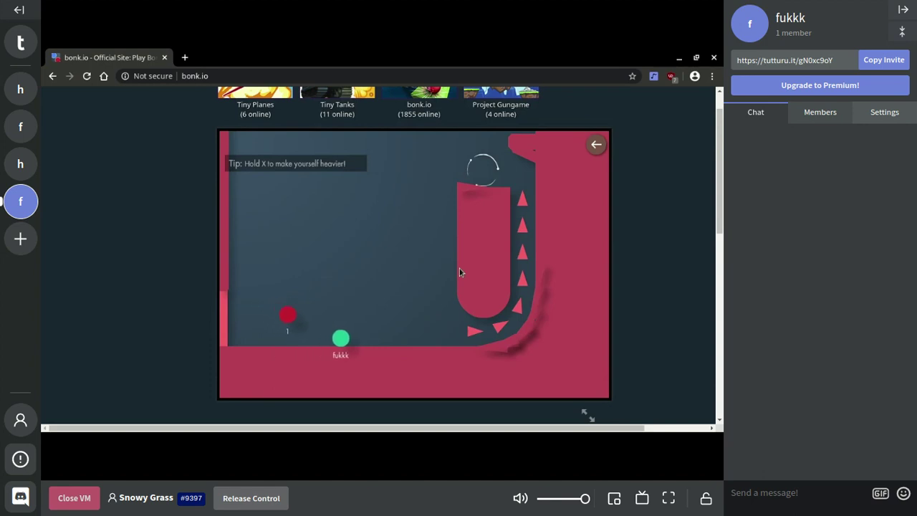
key(Right)
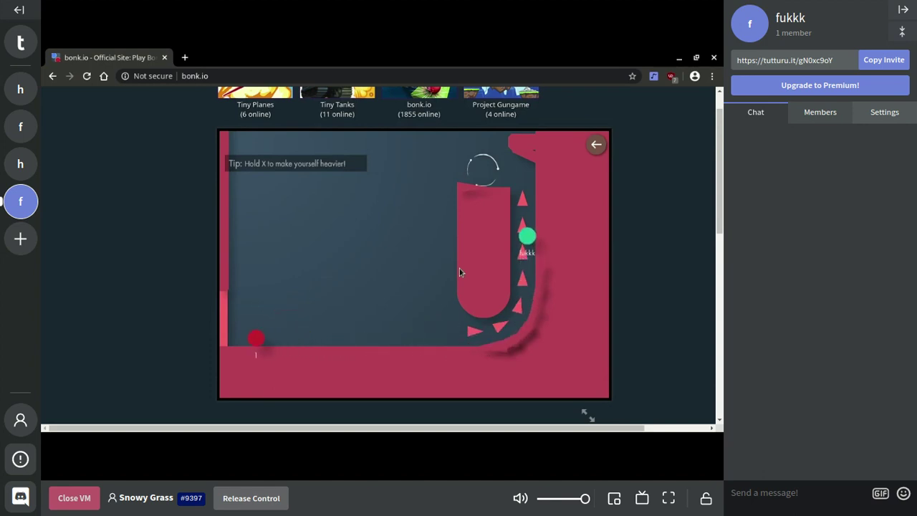
key(Up)
key(Left)
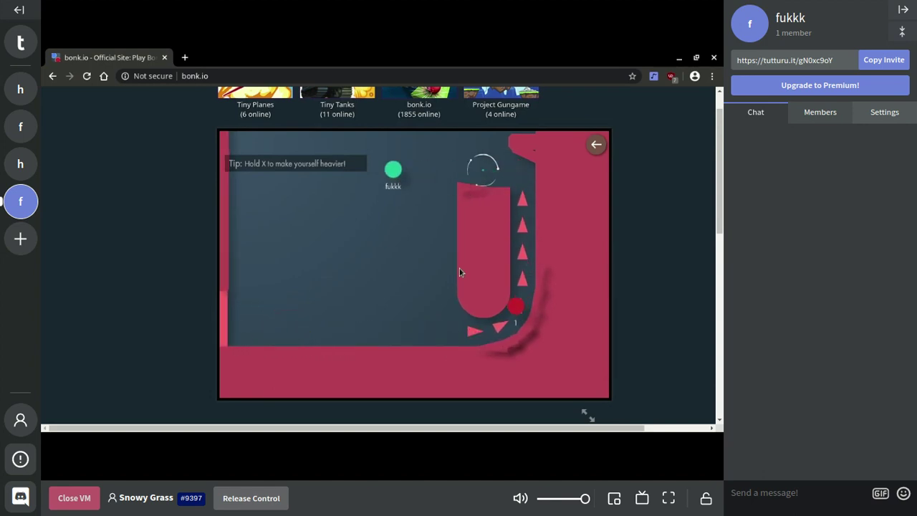
- Steer the ball back and left until player 1 wins, then open a new tab
key(Right)
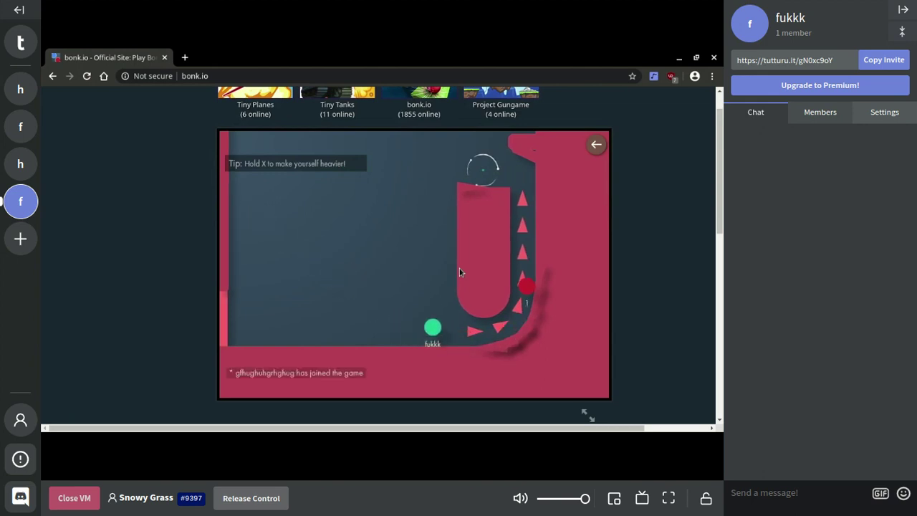
key(Right)
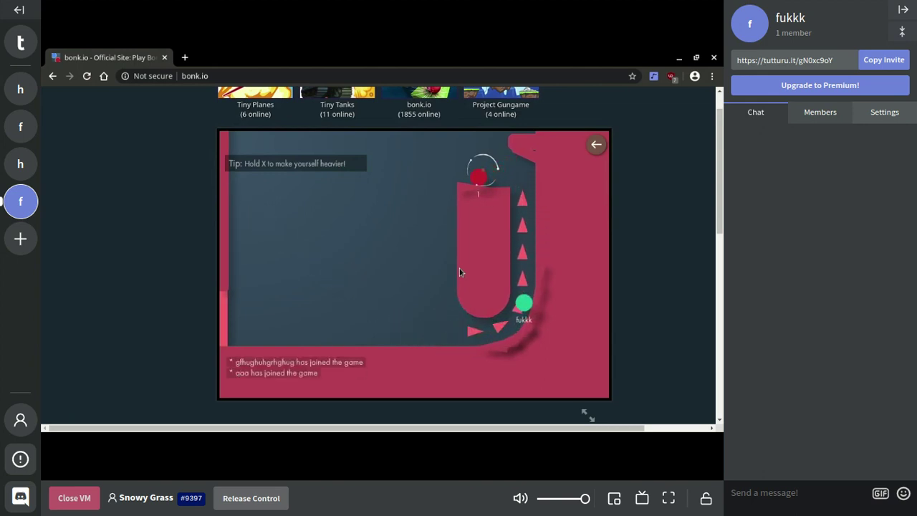
key(Left)
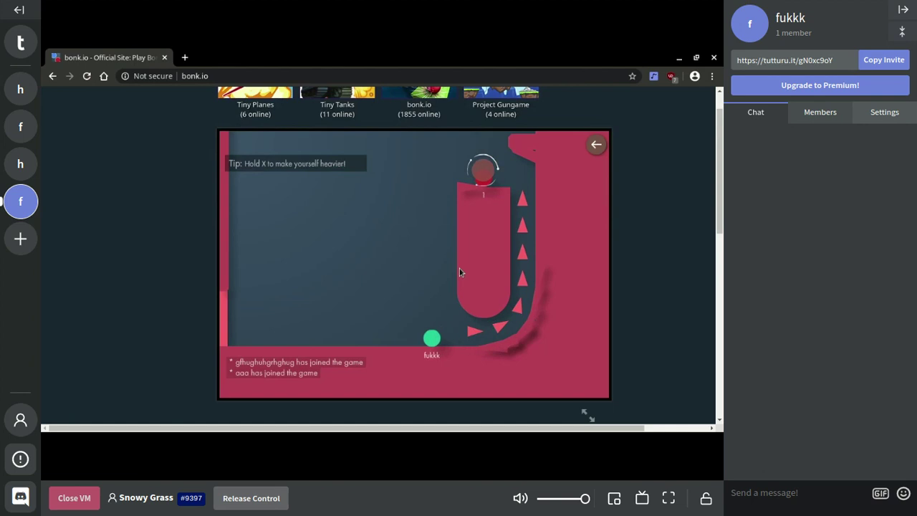
key(Left)
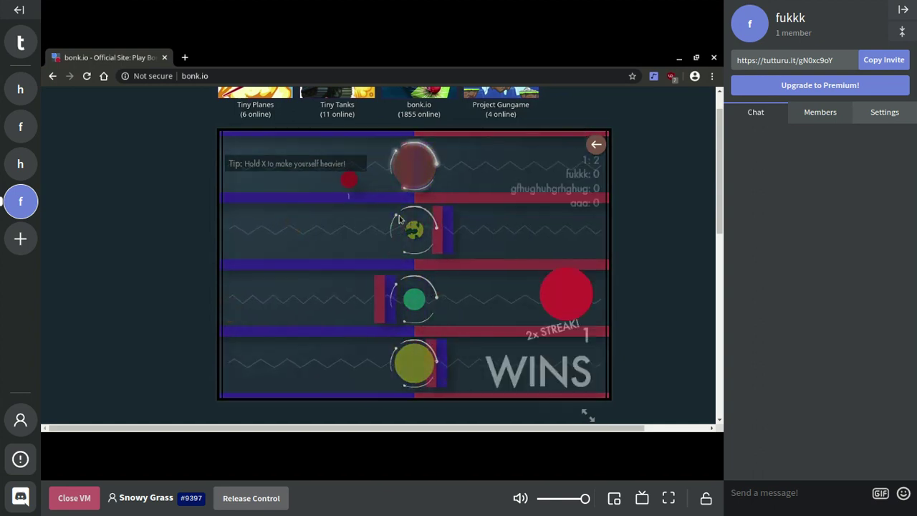
click(185, 58)
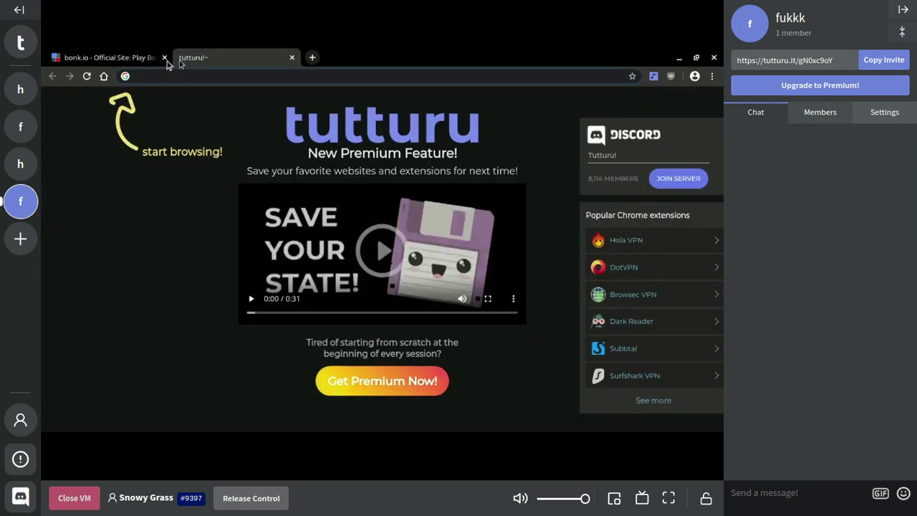
- Close bonk.io, reach YouTube through a Google search, and search for 'bloomya'
click(164, 58)
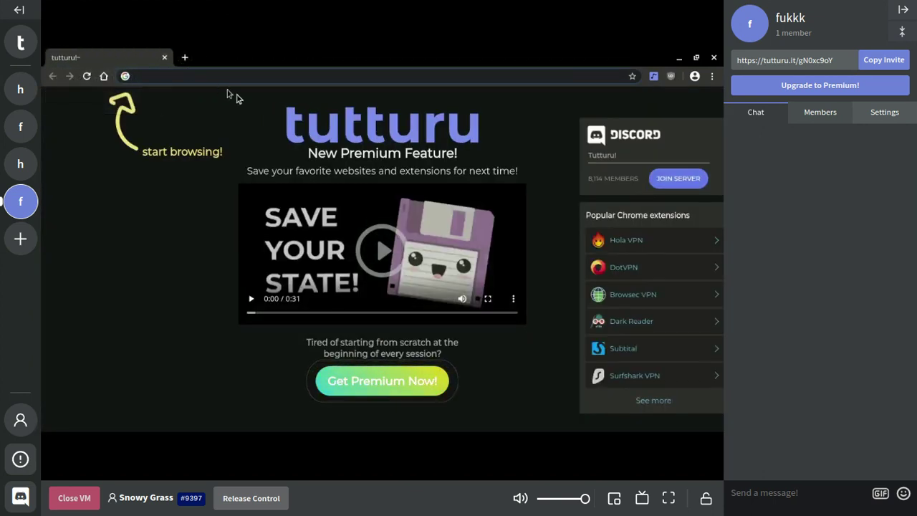
text(t)
key(BackSpace)
text(y)
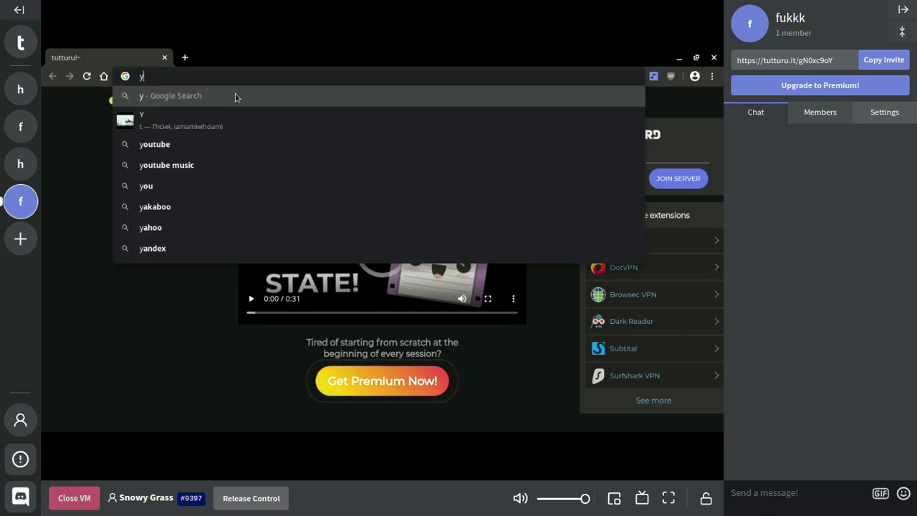
click(184, 145)
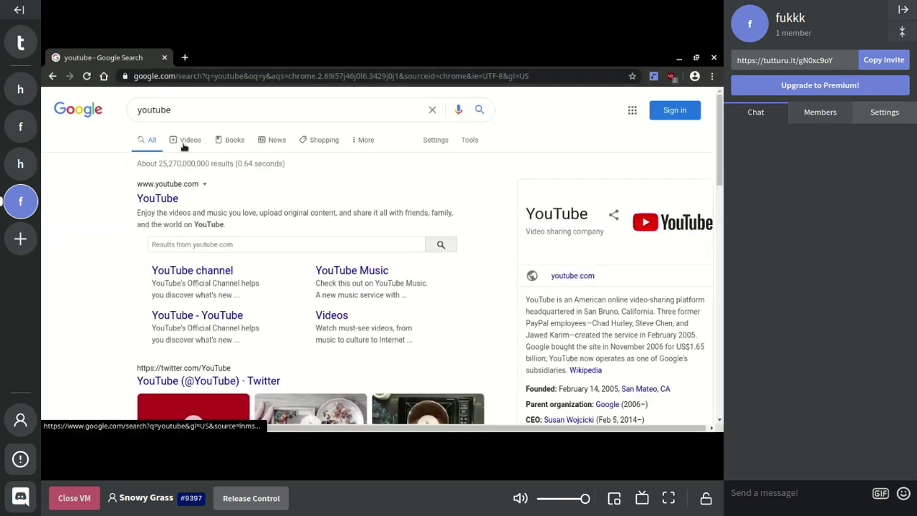
click(165, 199)
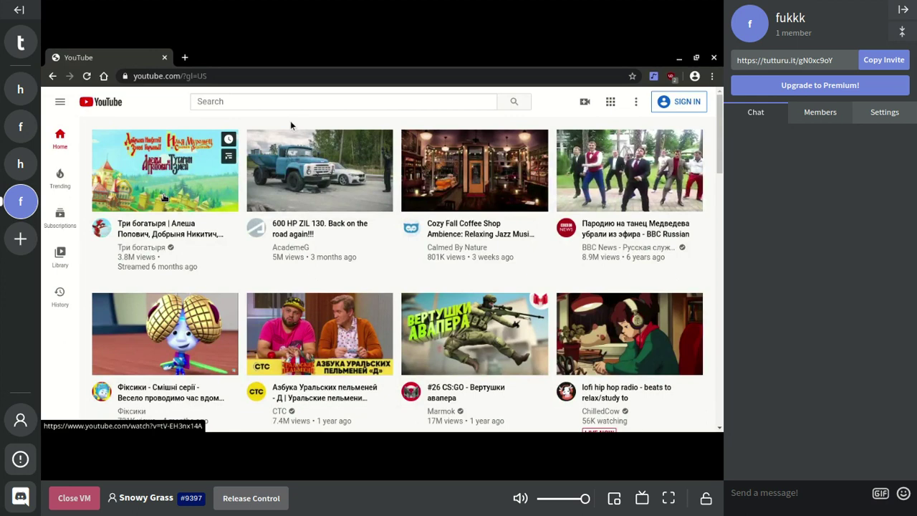
click(273, 105)
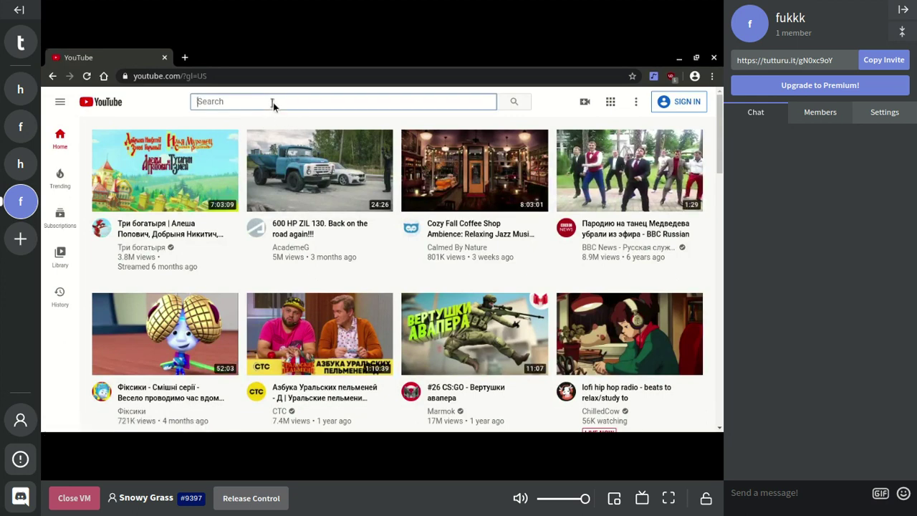
text(bloo)
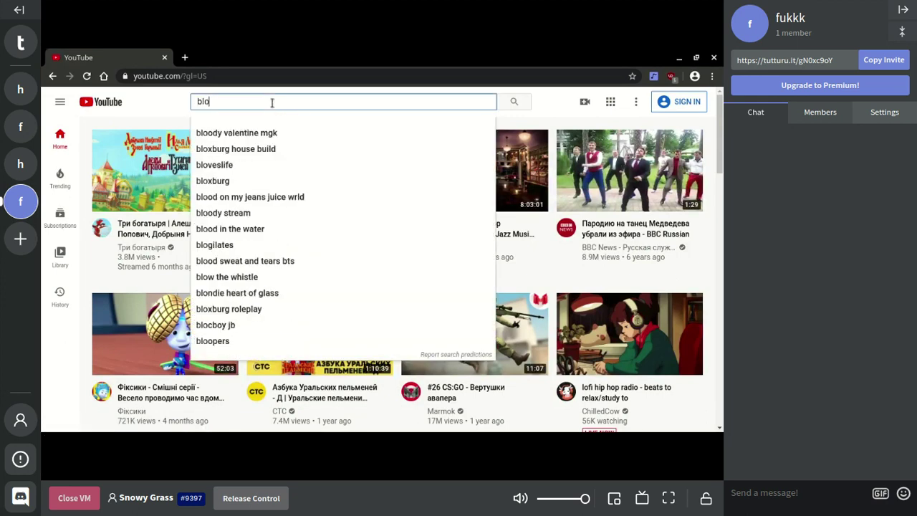
text(my)
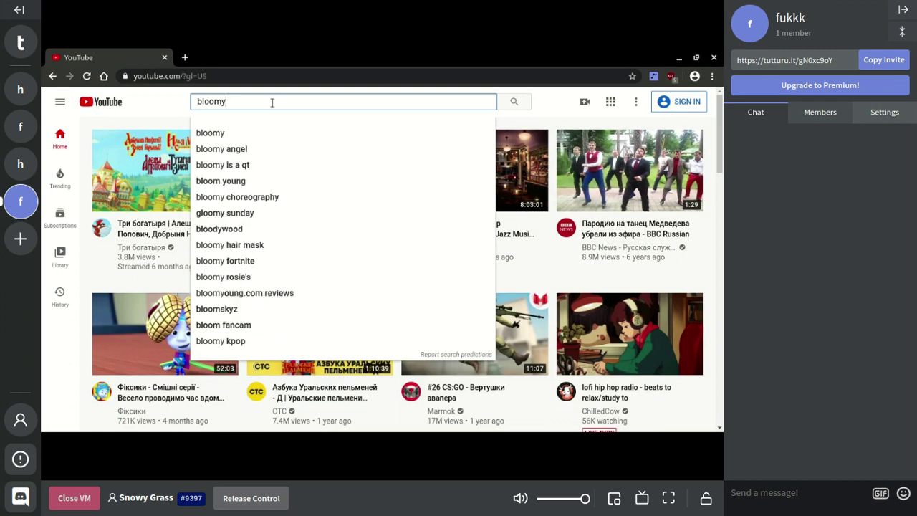
text(a)
key(Return)
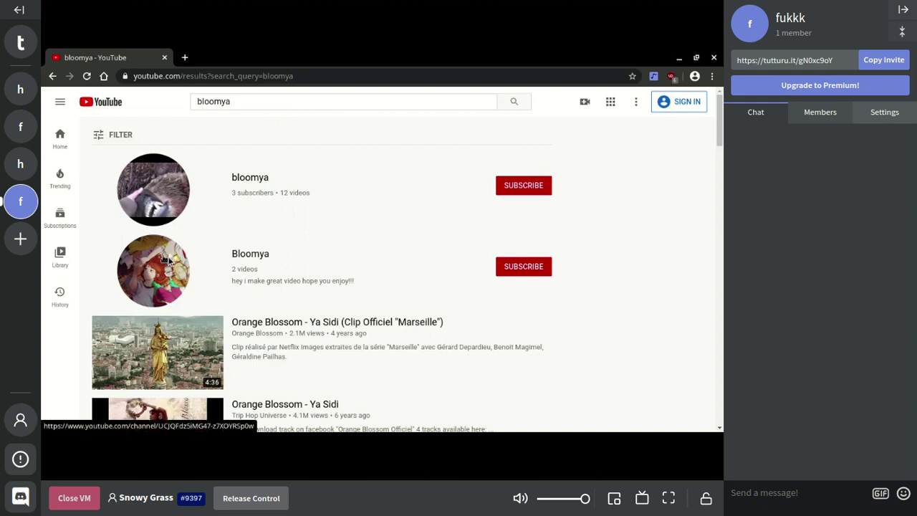
- Open the Bloomya channel result, start and pause its first upload, then go back to the channel
click(166, 259)
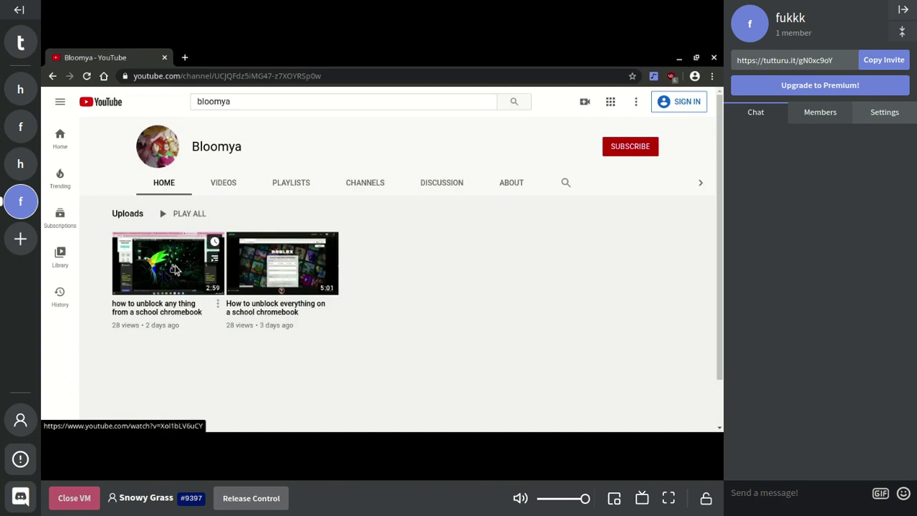
click(177, 270)
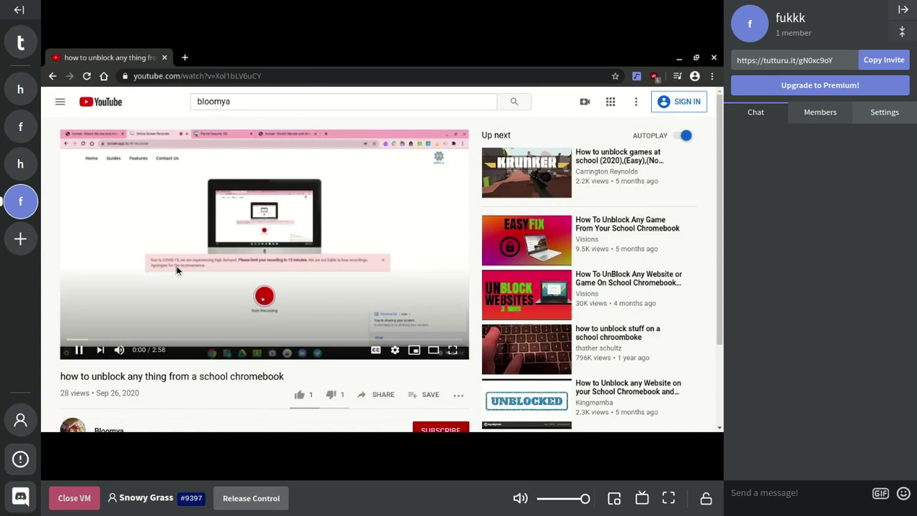
click(282, 266)
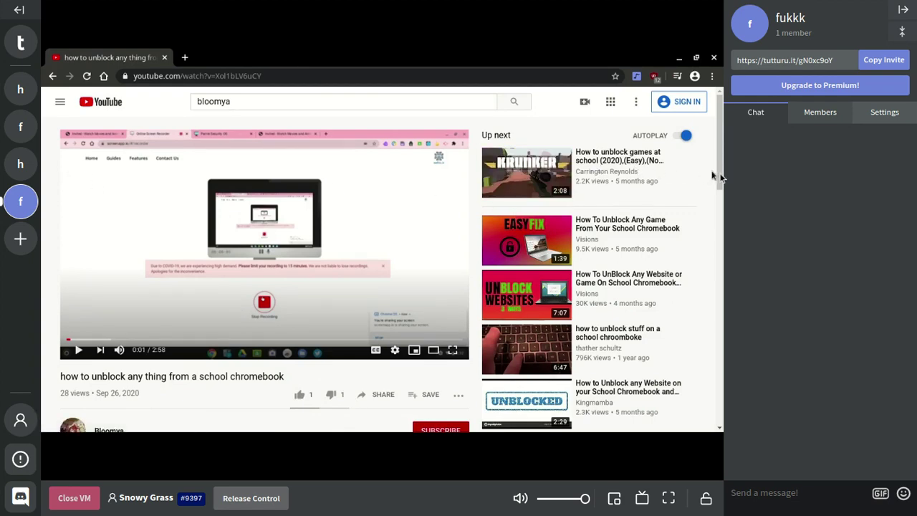
drag(721, 178, 721, 228)
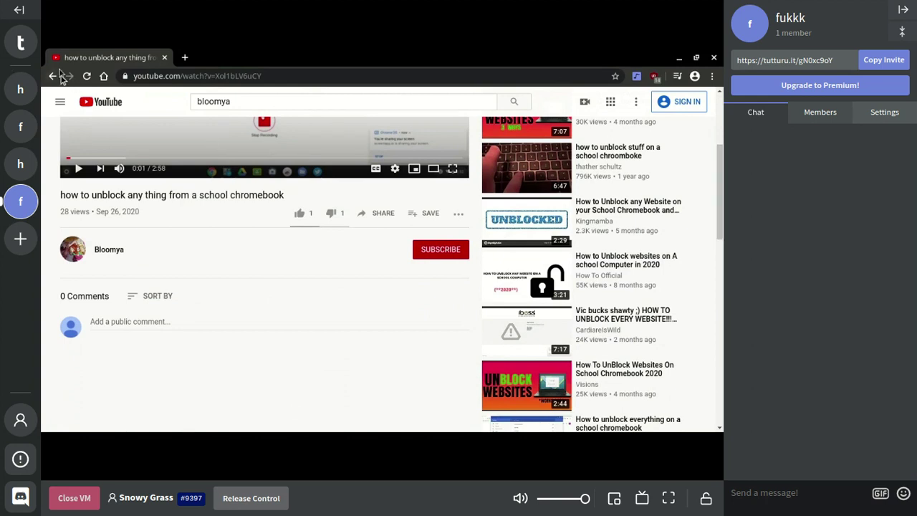
click(54, 76)
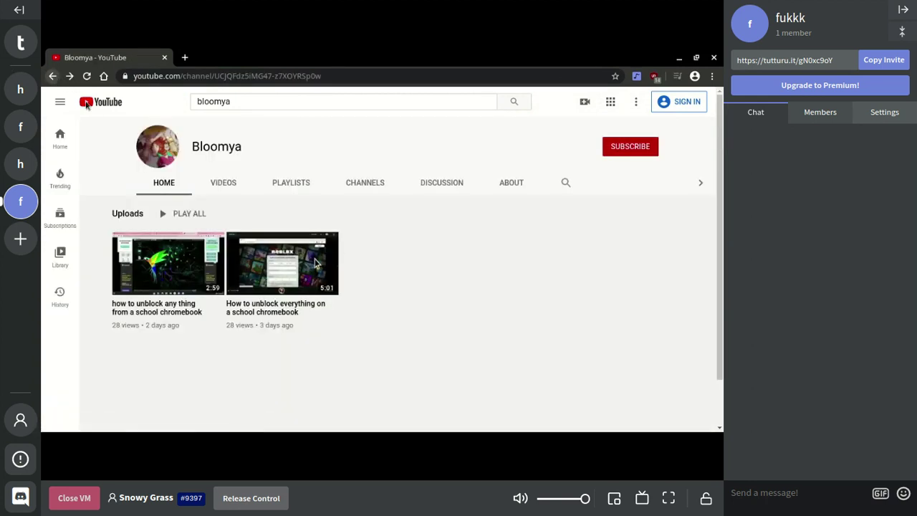
- Close the mini-player and clear its queue, then start and pause the second Bloomya upload
click(307, 263)
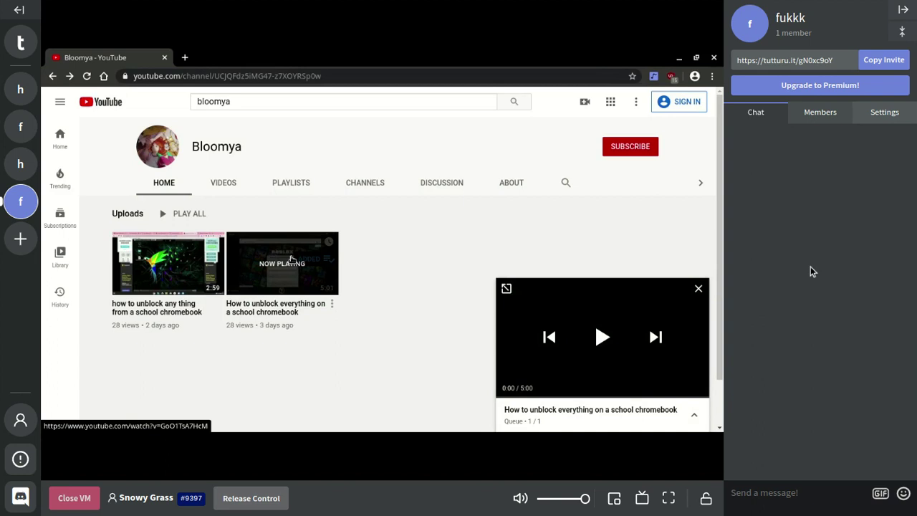
click(700, 293)
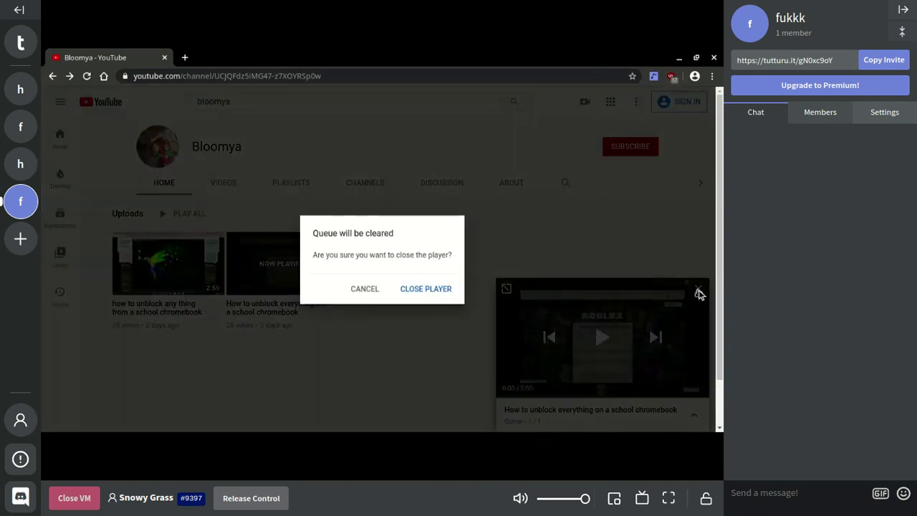
click(434, 289)
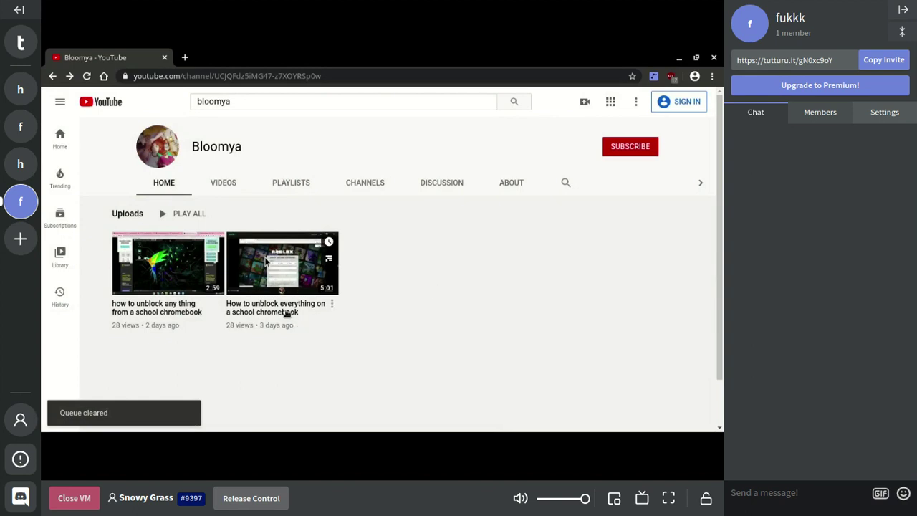
click(266, 264)
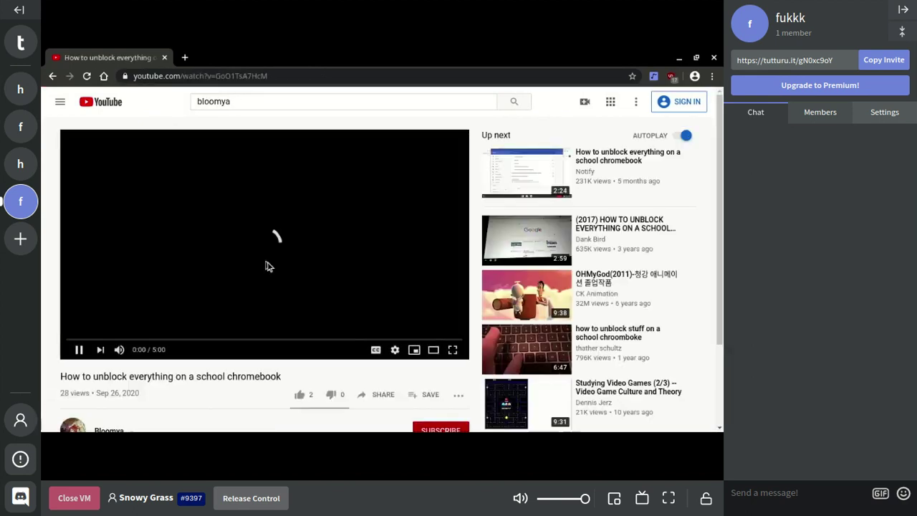
click(271, 262)
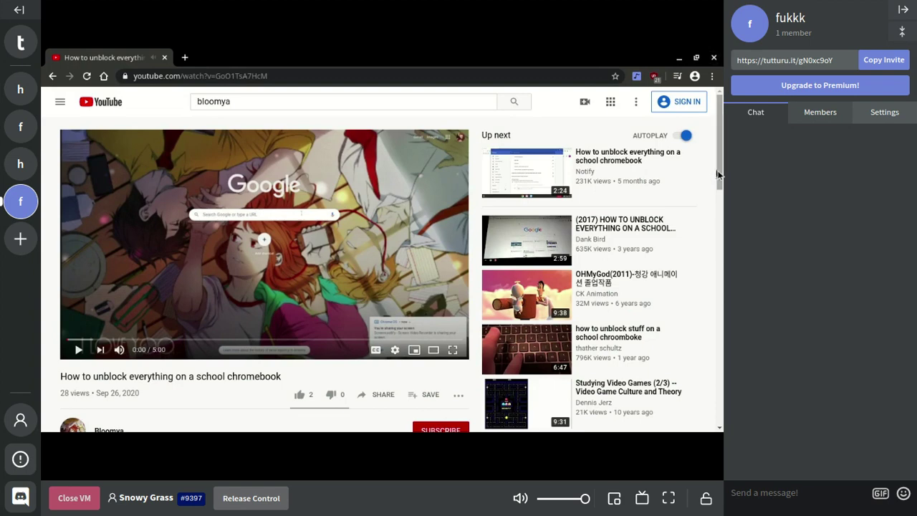
mouse_move(719, 174)
mouse_down()
mouse_move(732, 215)
mouse_move(721, 154)
mouse_up()
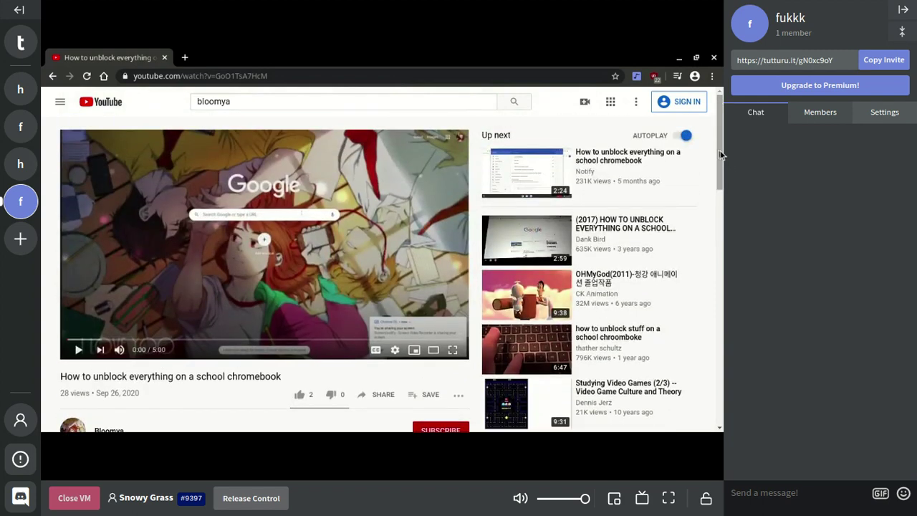